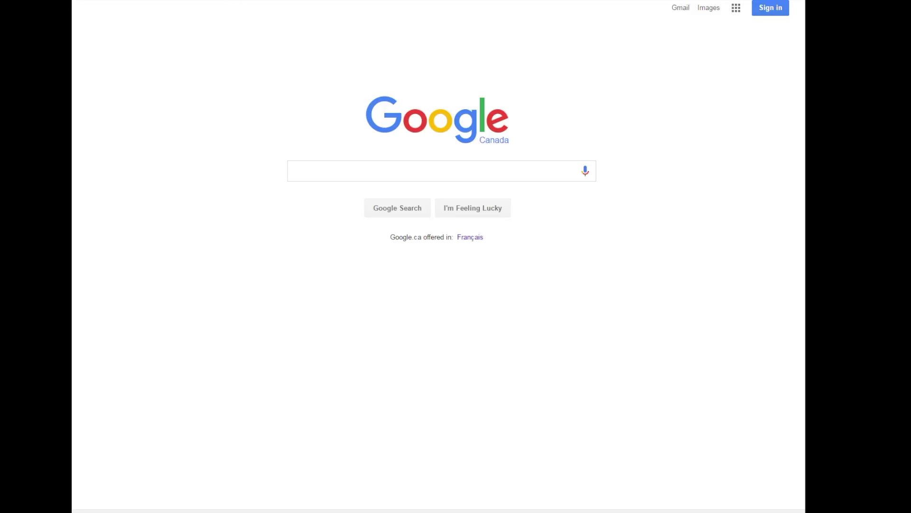
Go to superna.net and download the Eyeglass OVF from Technical Resources > Downloads.
text(www.superna.n)
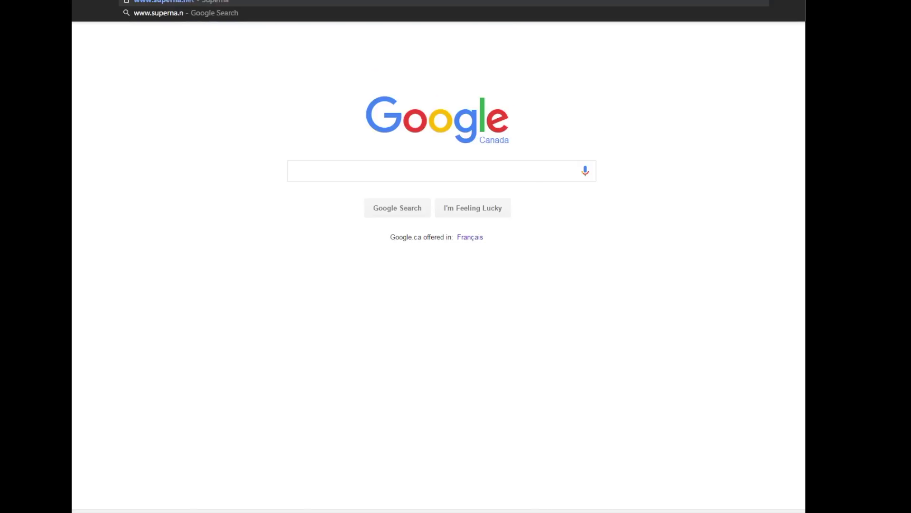
key(Return)
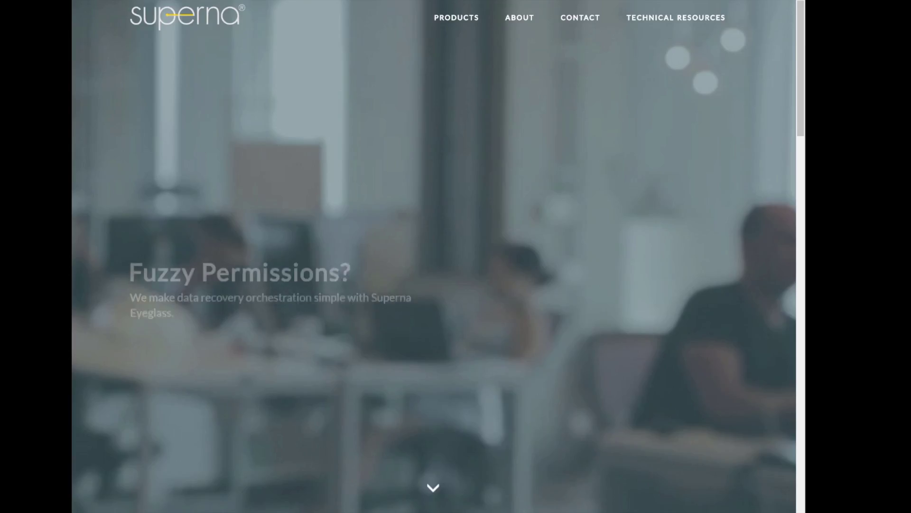
click(653, 23)
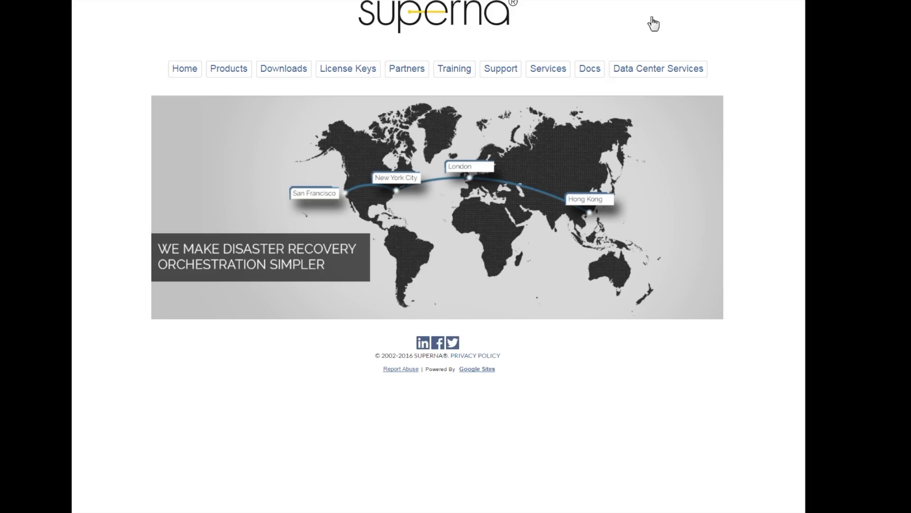
click(294, 70)
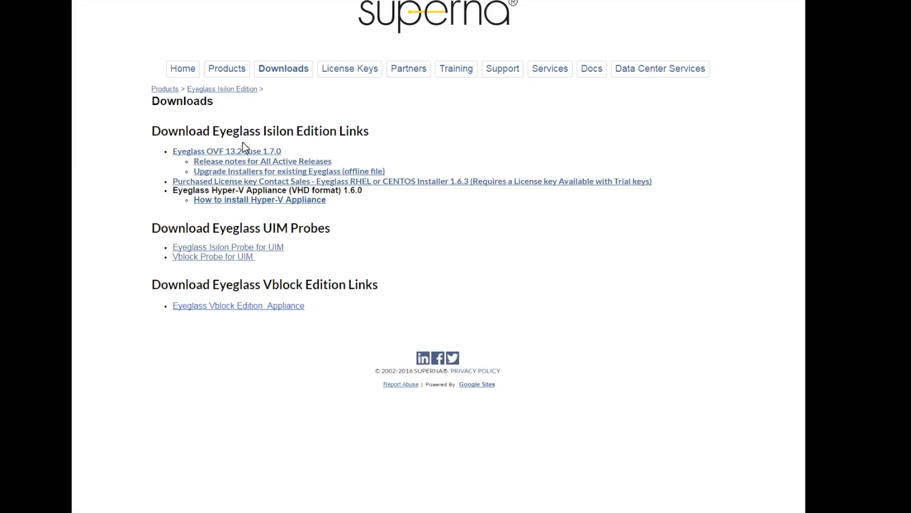
click(246, 152)
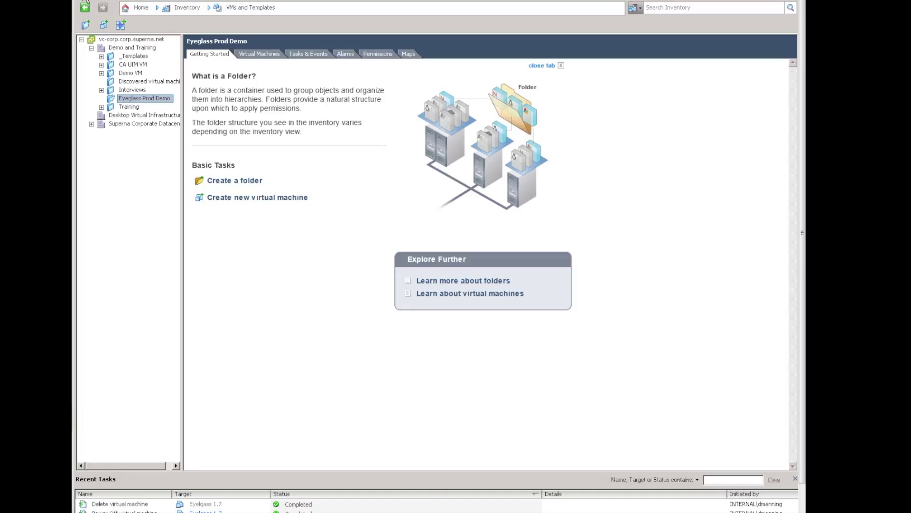
Deploy the OVF template in vSphere as the eyeglass 1.7 appliance.
click(86, 2)
click(107, 18)
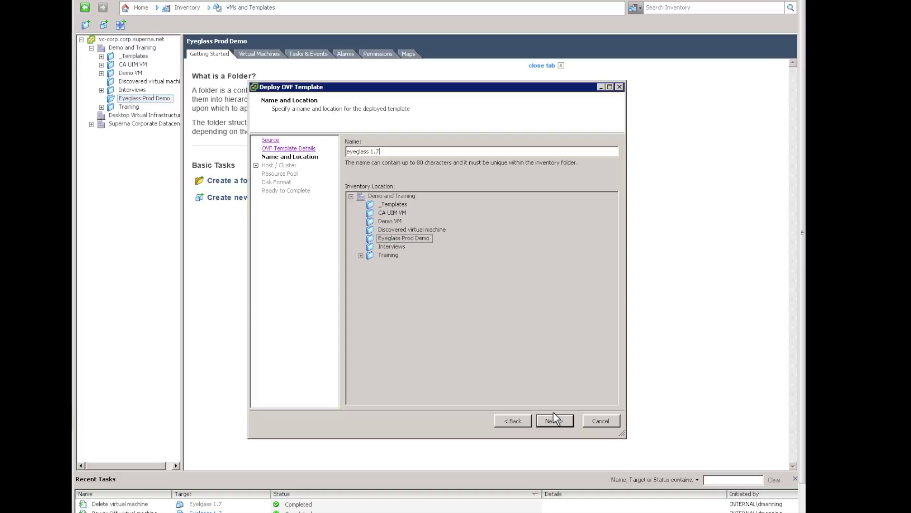
click(554, 420)
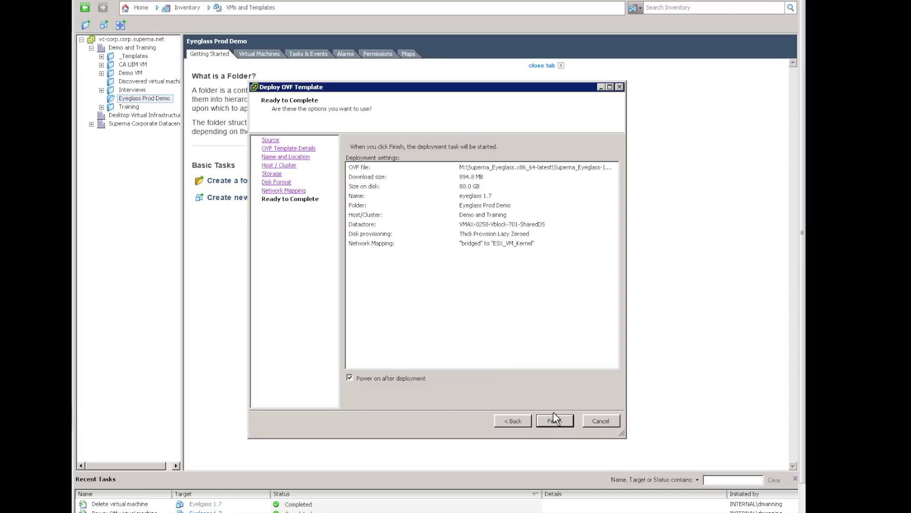
click(555, 420)
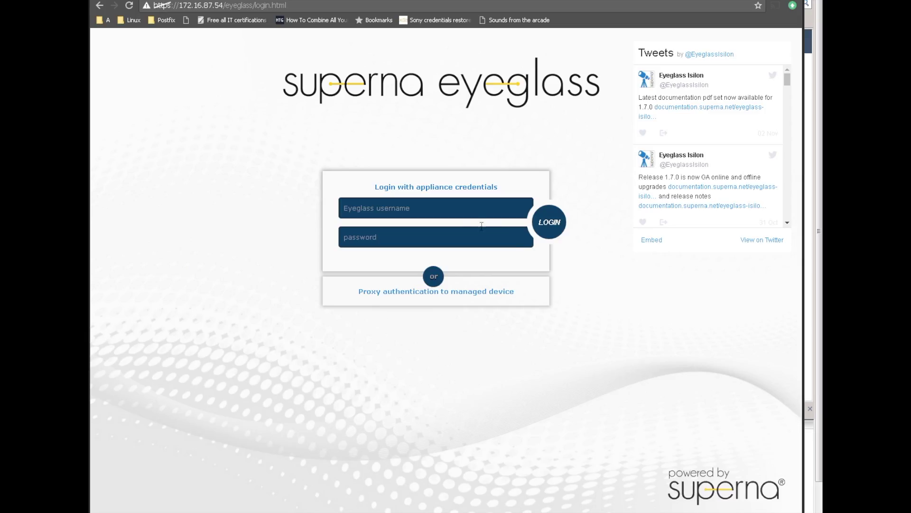
Log in to Eyeglass as admin with the appliance password.
click(456, 211)
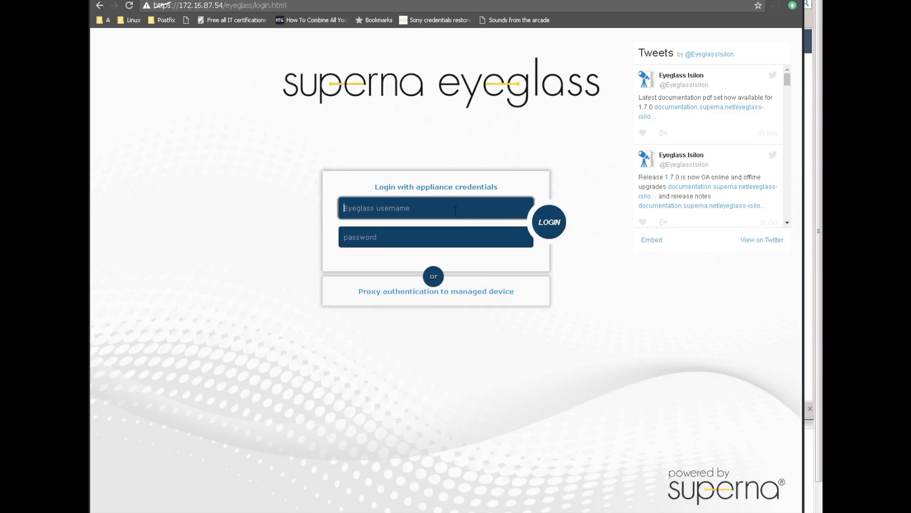
text(admin)
key(Tab)
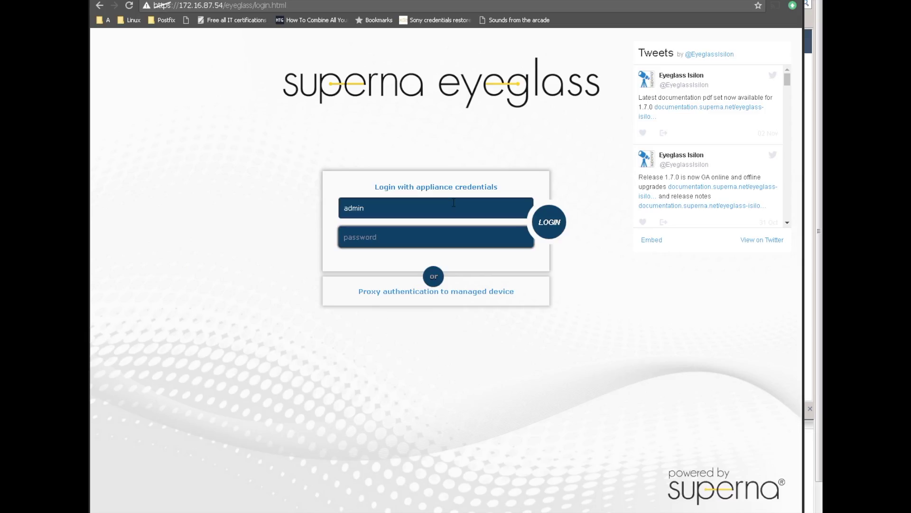
text(3y3gl4s)
key(Return)
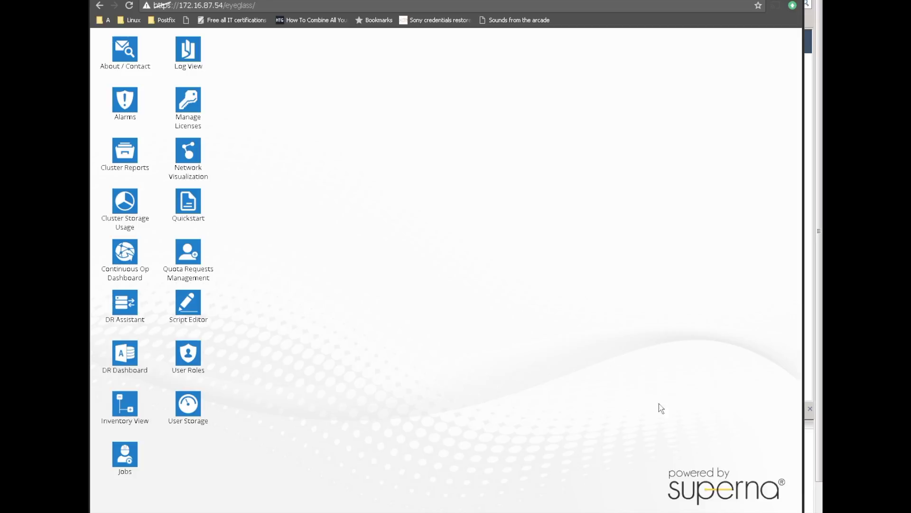
Search the Help widget for 'support' and choose Leave us a message.
click(732, 491)
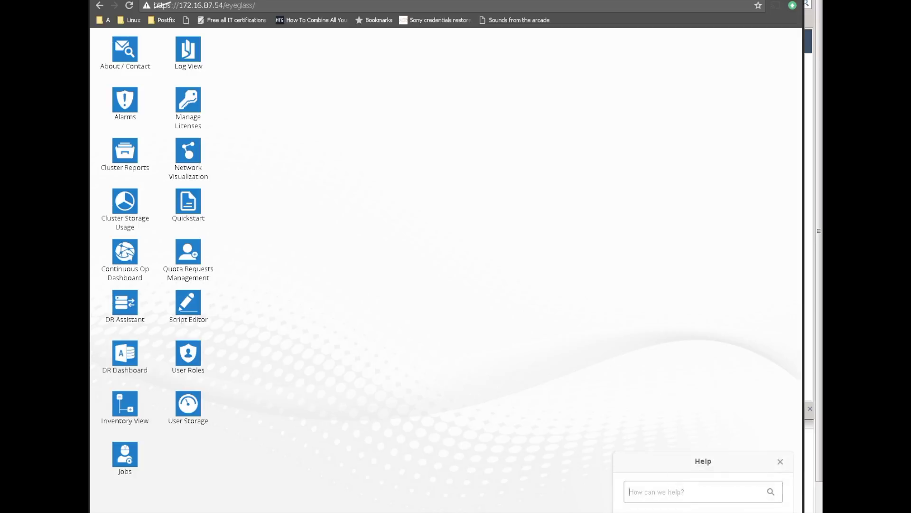
text(support)
key(Return)
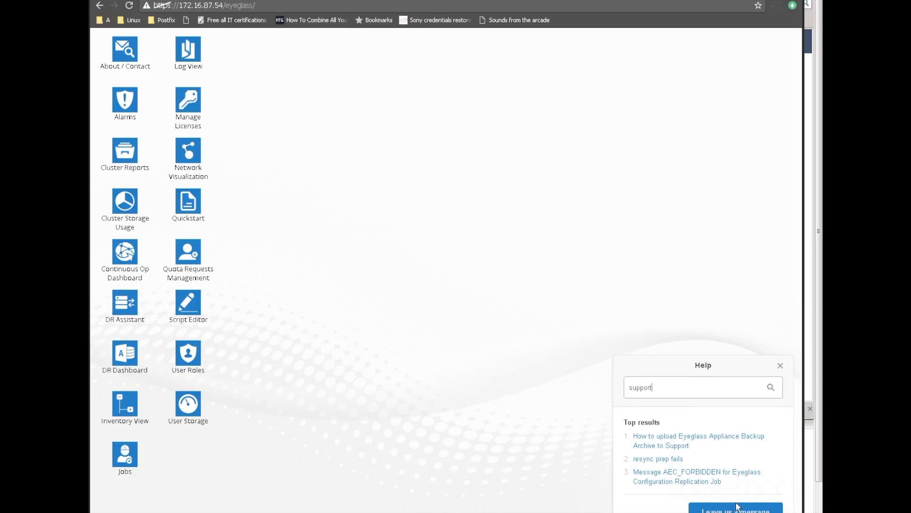
click(738, 508)
Fill in the sender's name and e-mail, Minor Issue severity, the appliance ID and 'Thank you', then send.
click(706, 328)
text(D)
key(Down)
key(Return)
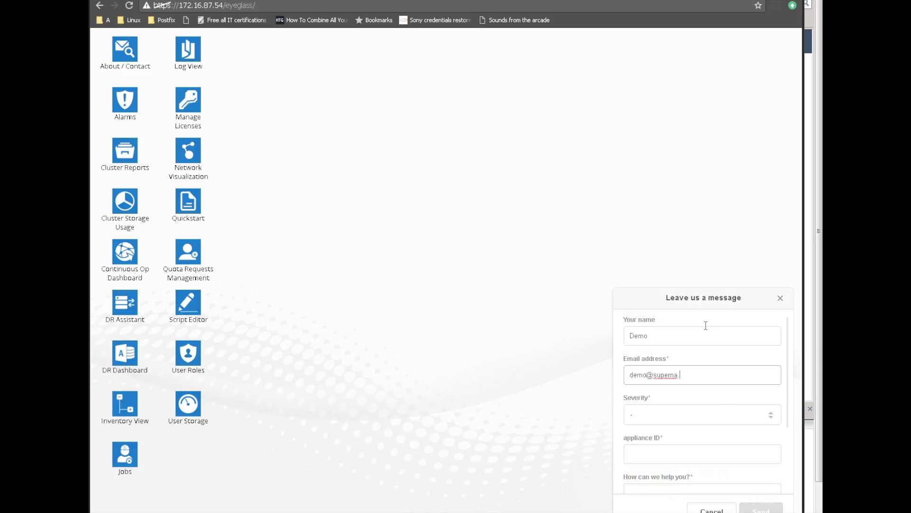
click(703, 414)
click(716, 455)
click(712, 454)
text(111)
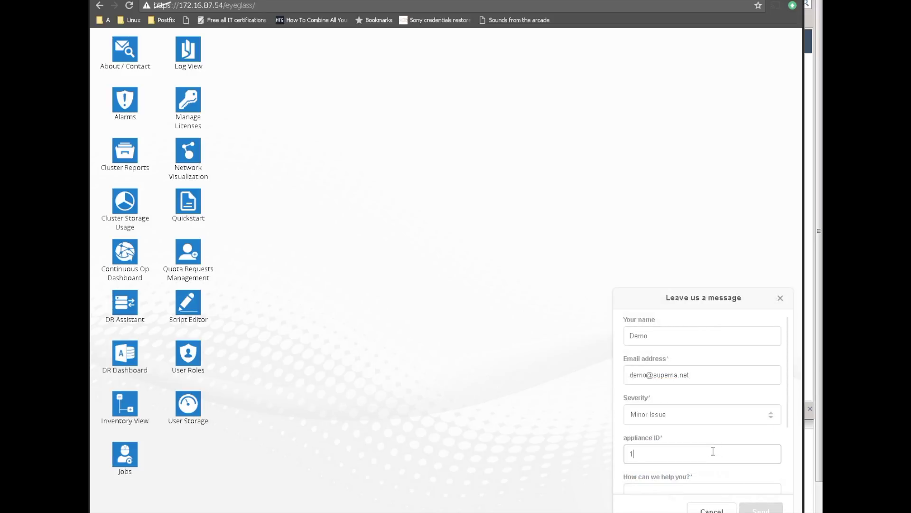
key(Tab)
text(Thank you)
click(778, 511)
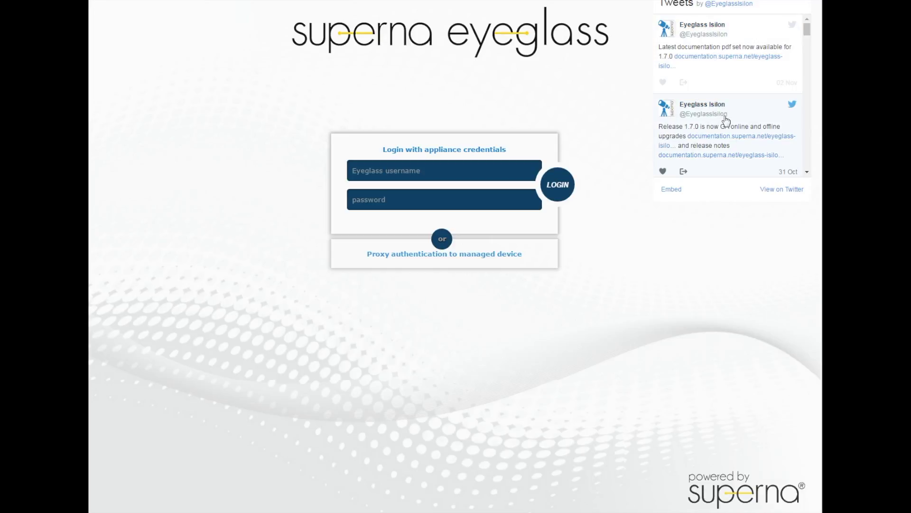
Sign back in to Eyeglass as admin with the appliance password.
click(500, 171)
text(admin)
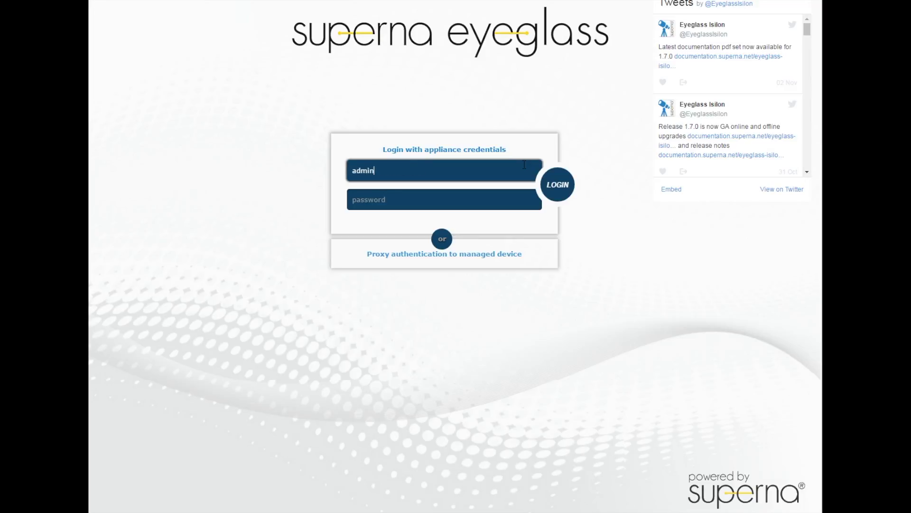
key(Tab)
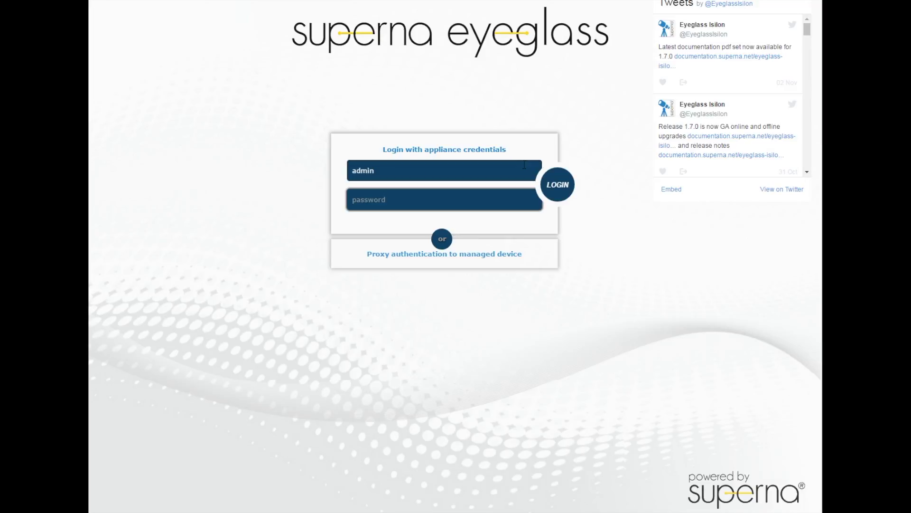
text(3y3gl4ss)
key(Return)
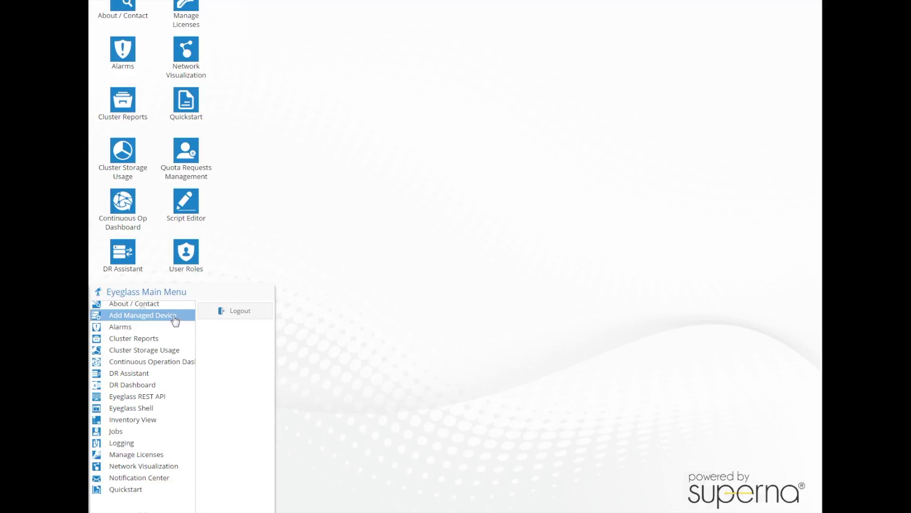
Add a managed device at SmartConnect IP 10.10.10.200 with username admin and its password.
click(176, 319)
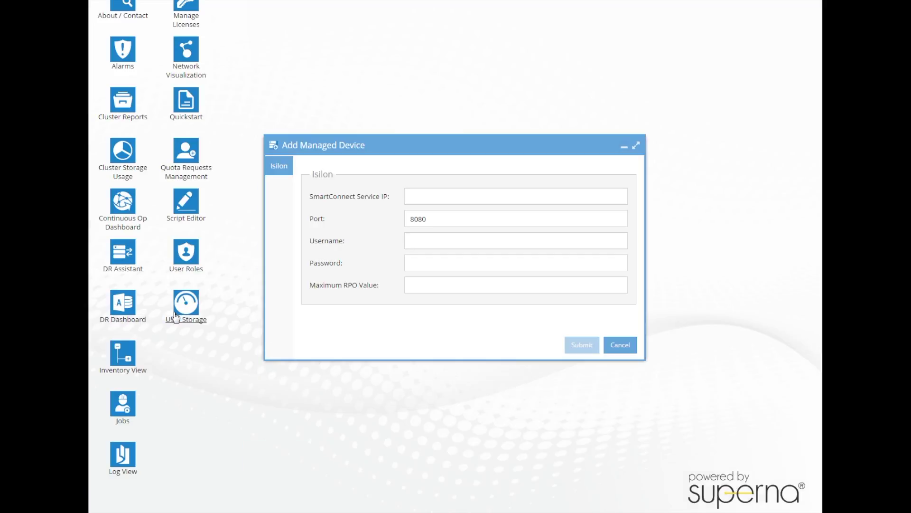
click(407, 194)
text(10.10.10.200)
click(413, 235)
text(admin)
key(Tab)
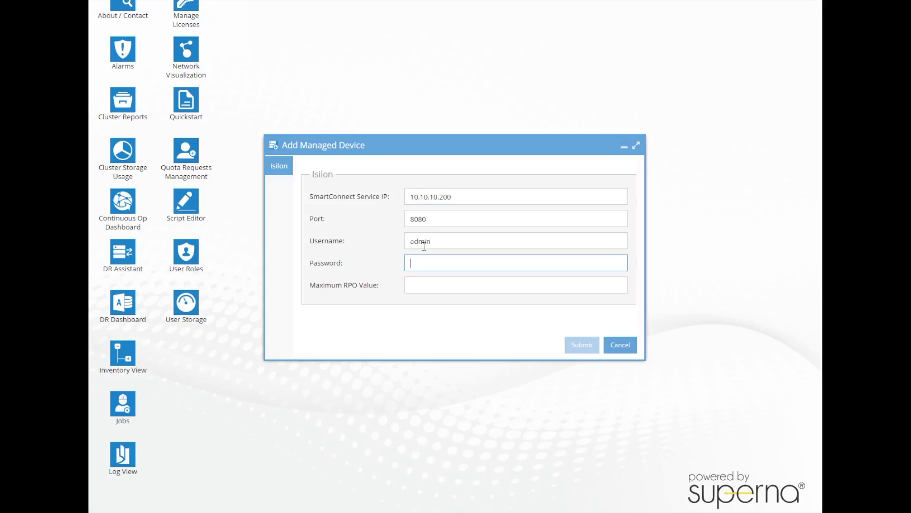
text(password1)
click(578, 351)
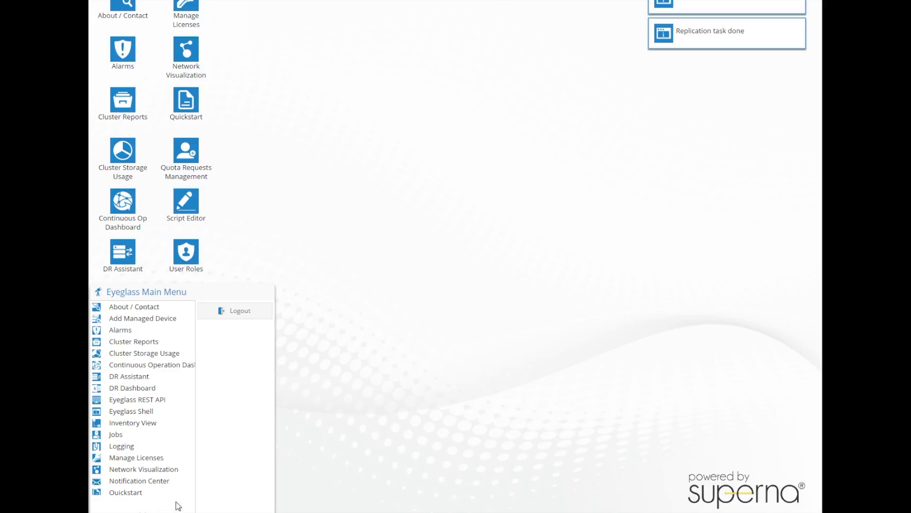
In Inventory View, expand ds-sim-8-1 > Configuration > IPAddresses and networking.
click(163, 422)
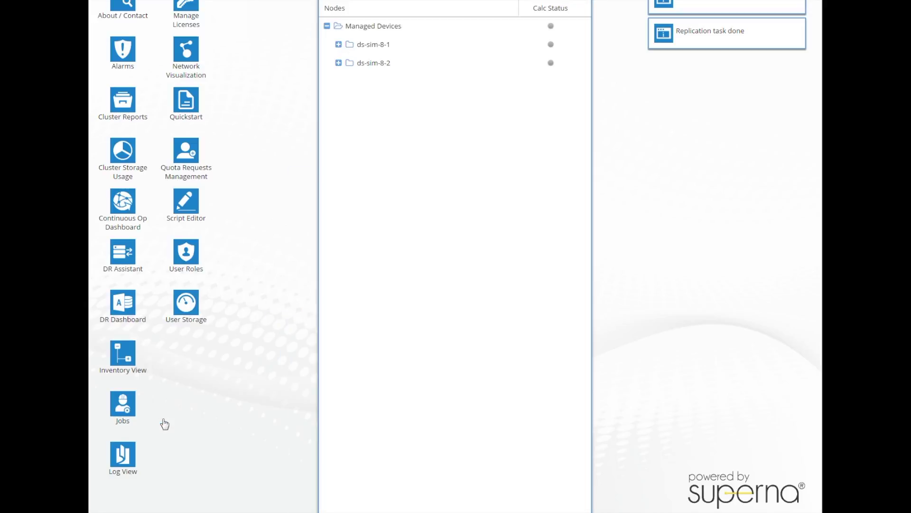
click(339, 44)
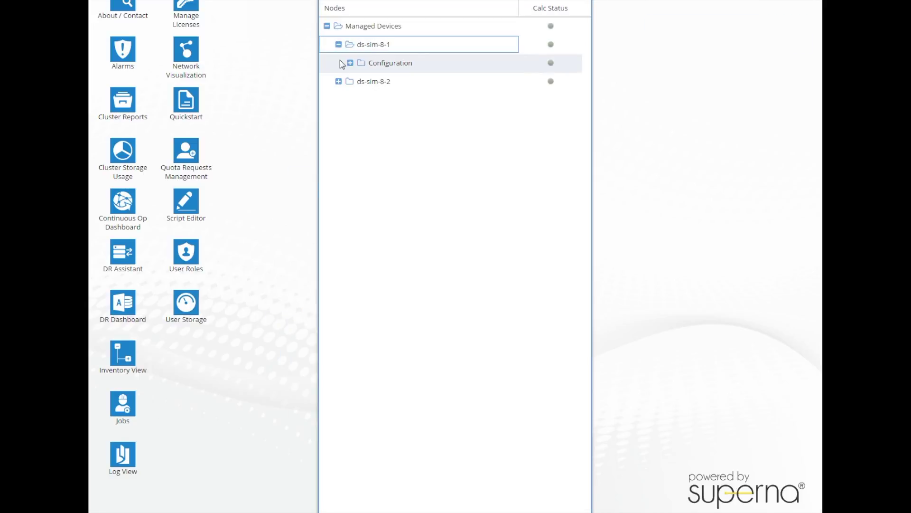
click(350, 62)
click(362, 82)
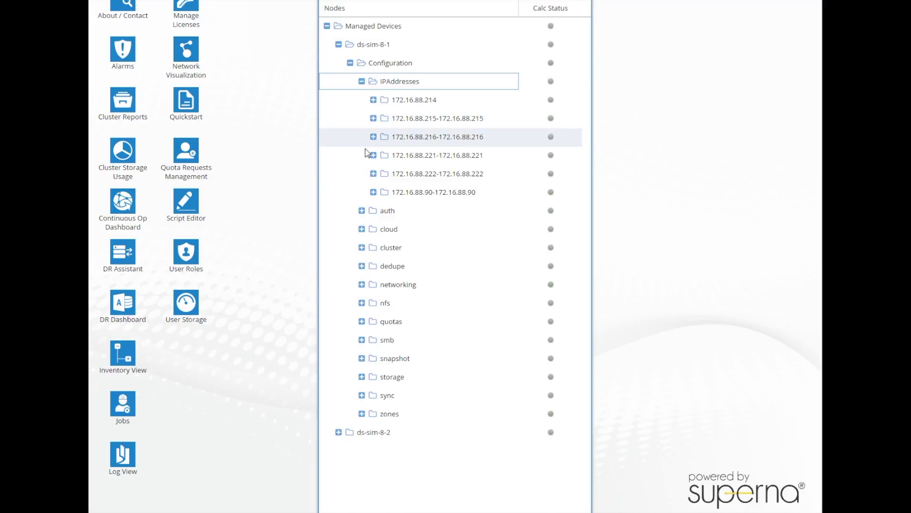
click(363, 286)
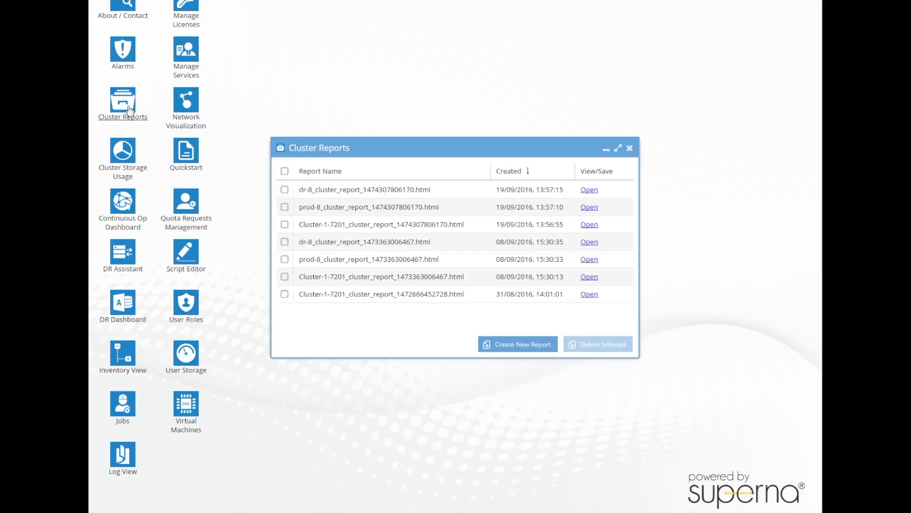
Open the dr-8 cluster report and go to its Hardware Configuration section.
click(589, 190)
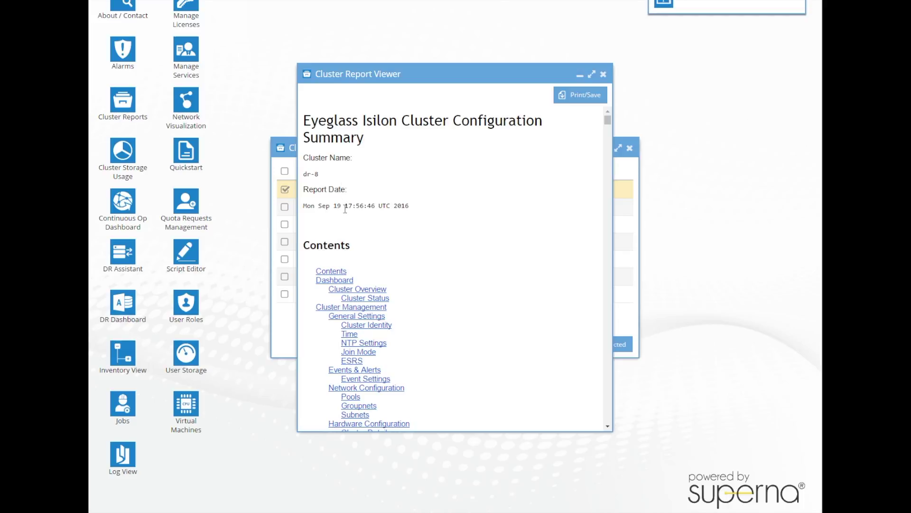
scroll(418, 273, down, 5)
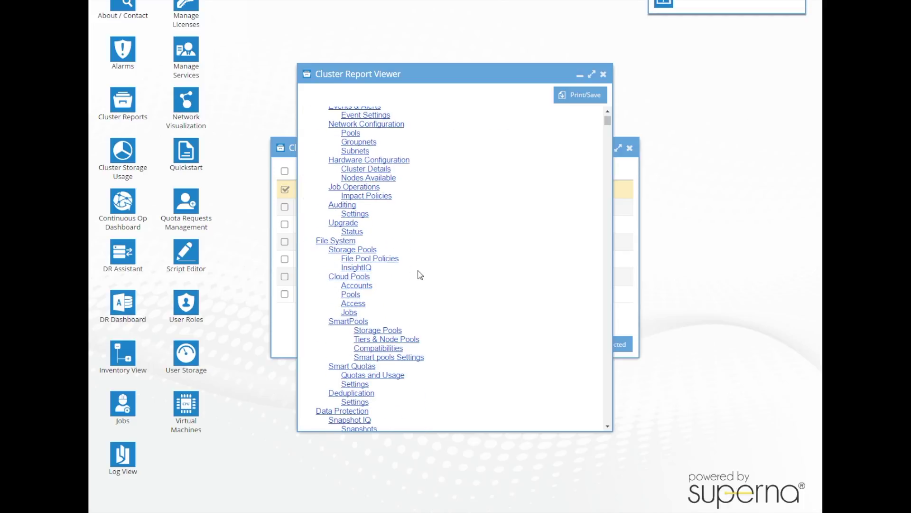
click(371, 161)
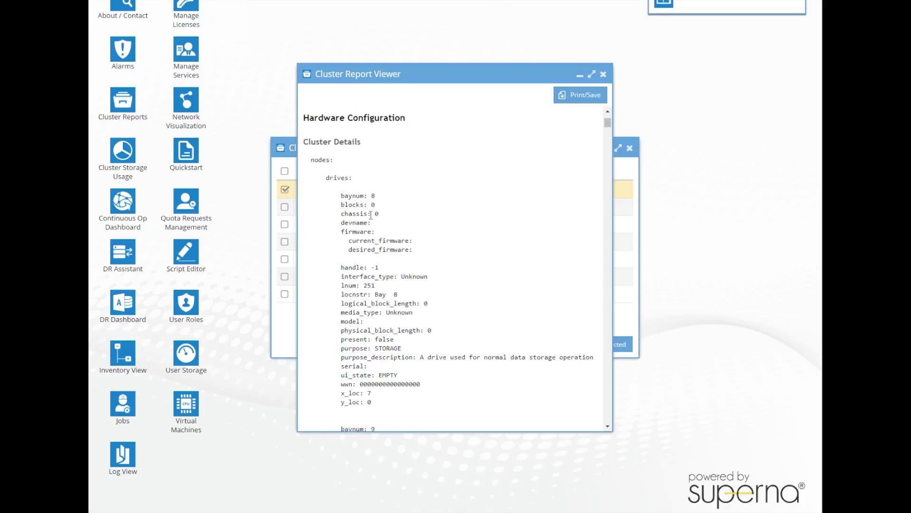
scroll(542, 140, down, 6)
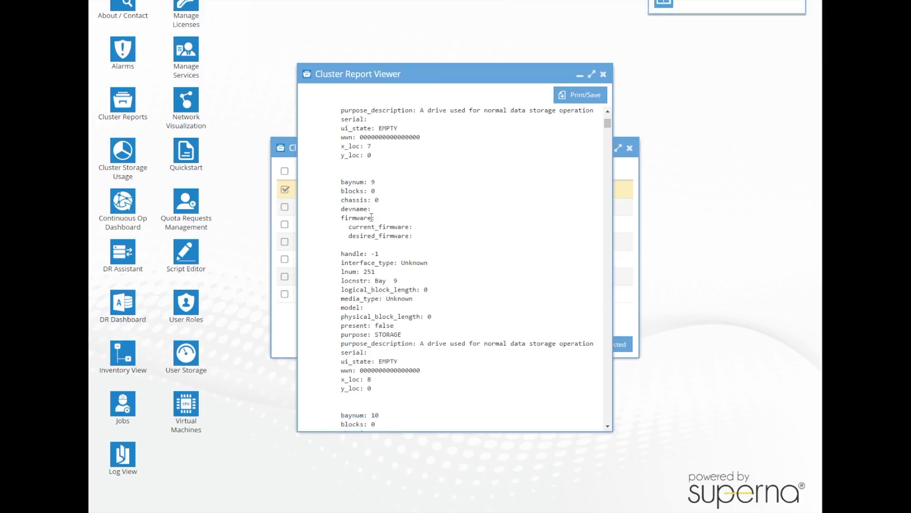
Close the report windows and bring up Cluster Storage Usage for all clusters.
click(603, 74)
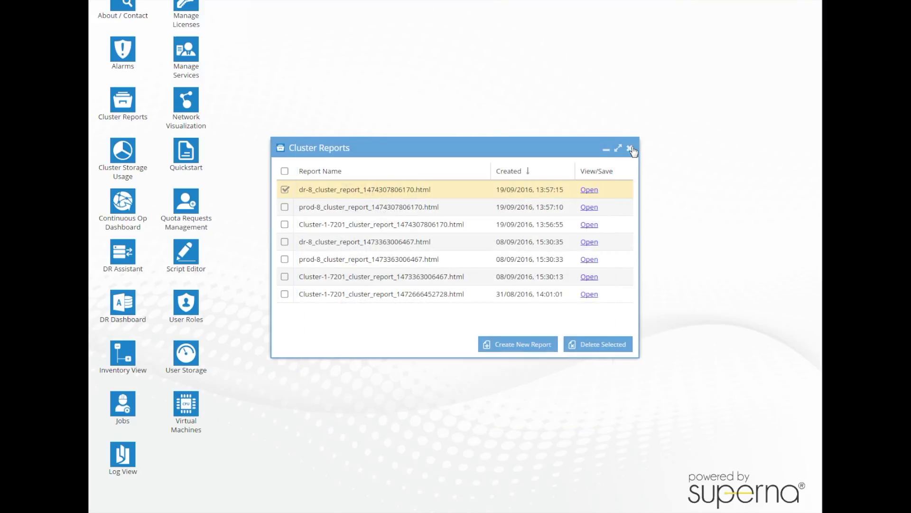
click(629, 148)
click(139, 156)
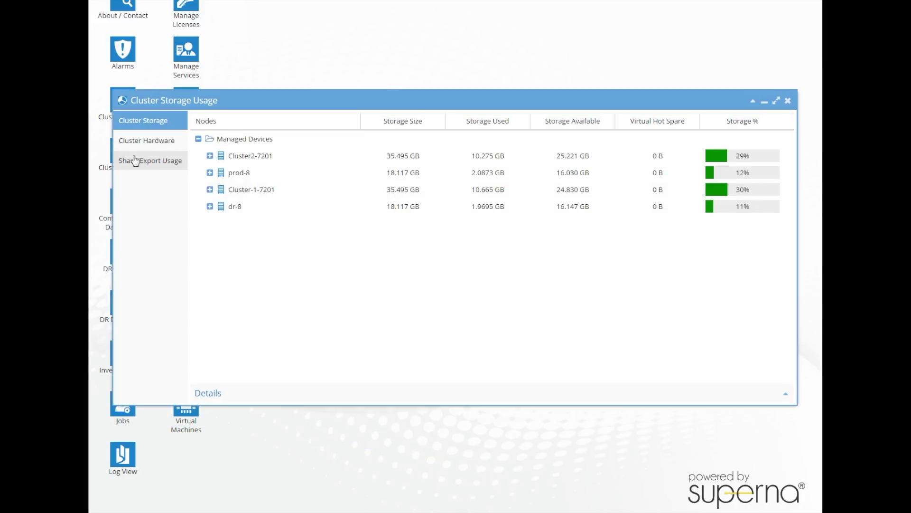
Expand prod-8 and Cluster2-7201 under Cluster Hardware, view Share/Export Usage, then close the window.
click(166, 141)
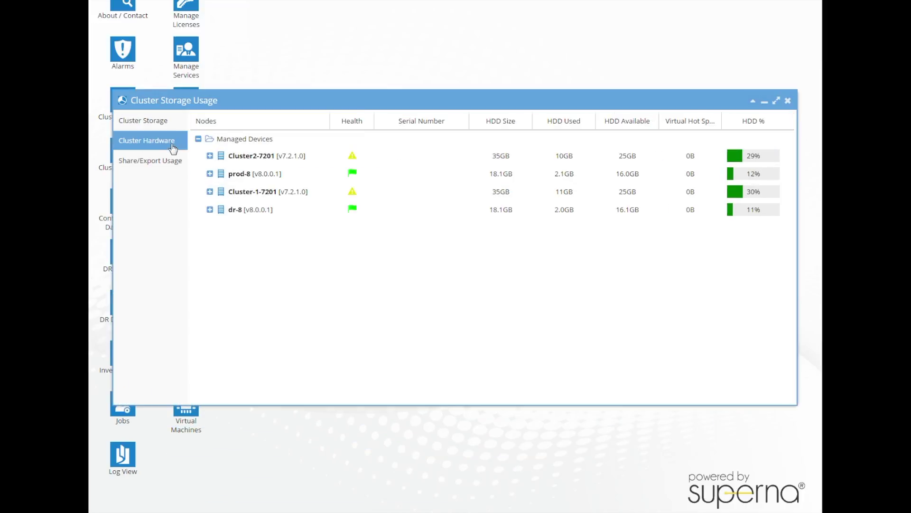
click(210, 174)
click(210, 156)
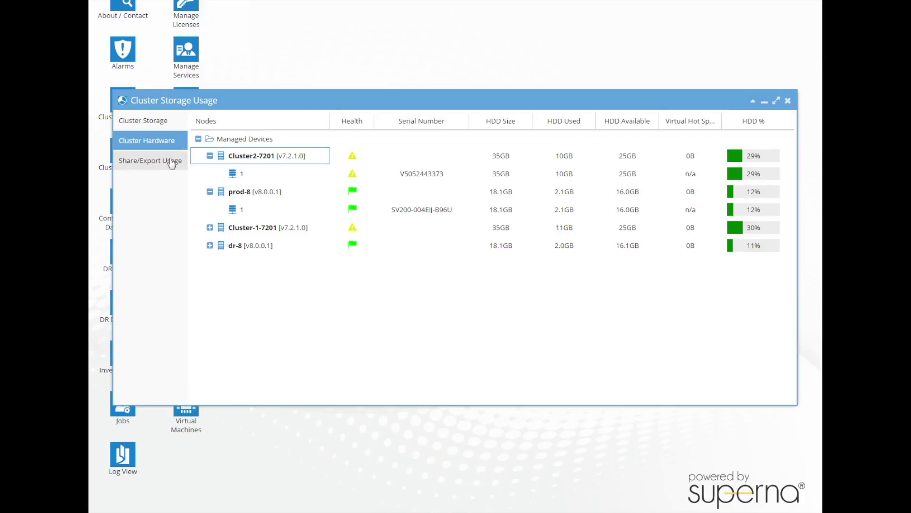
click(173, 161)
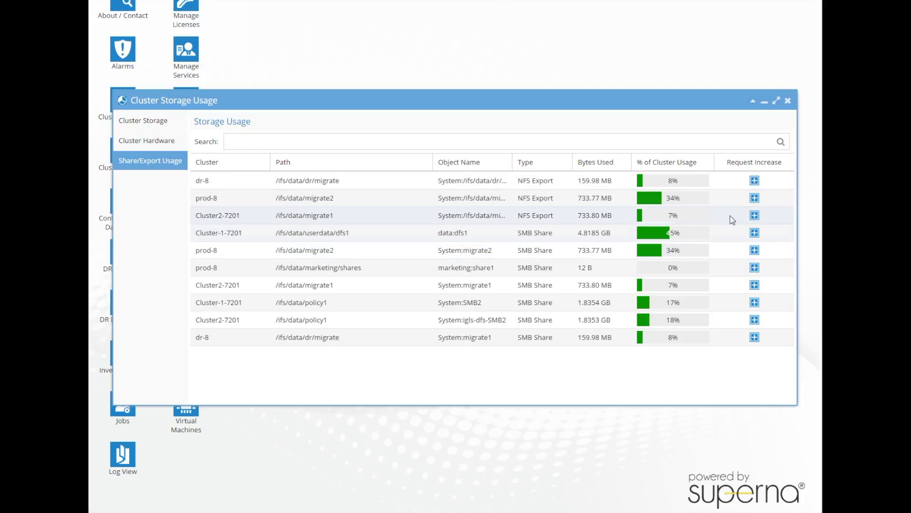
click(789, 101)
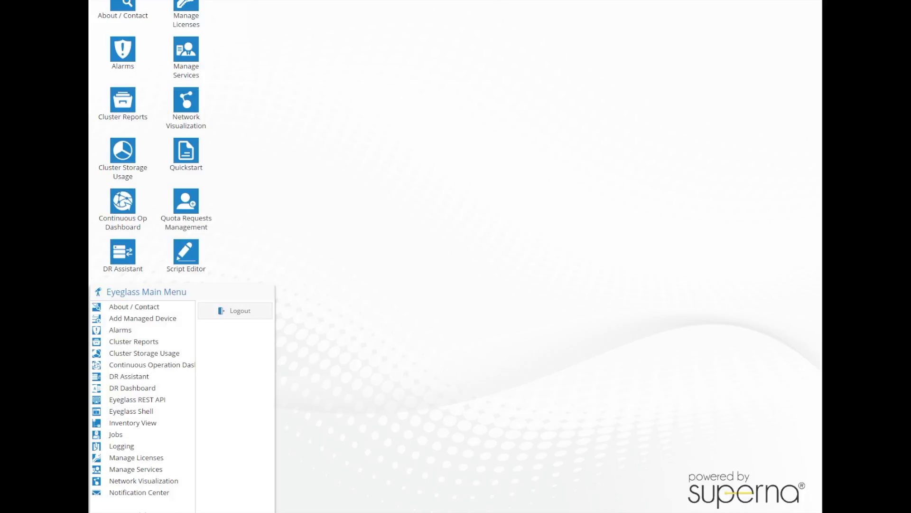
Open the DR Dashboard and view the DFS, DR Testing and Policy Readiness tables.
click(172, 491)
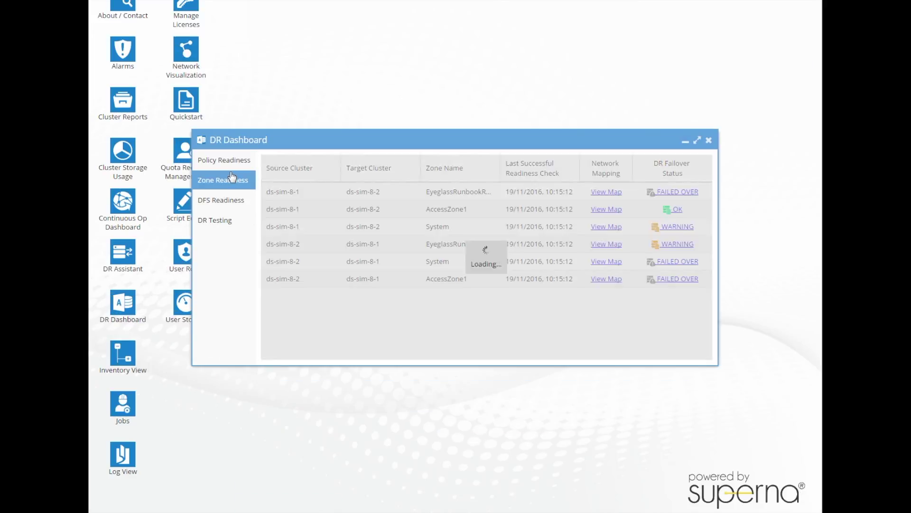
click(233, 204)
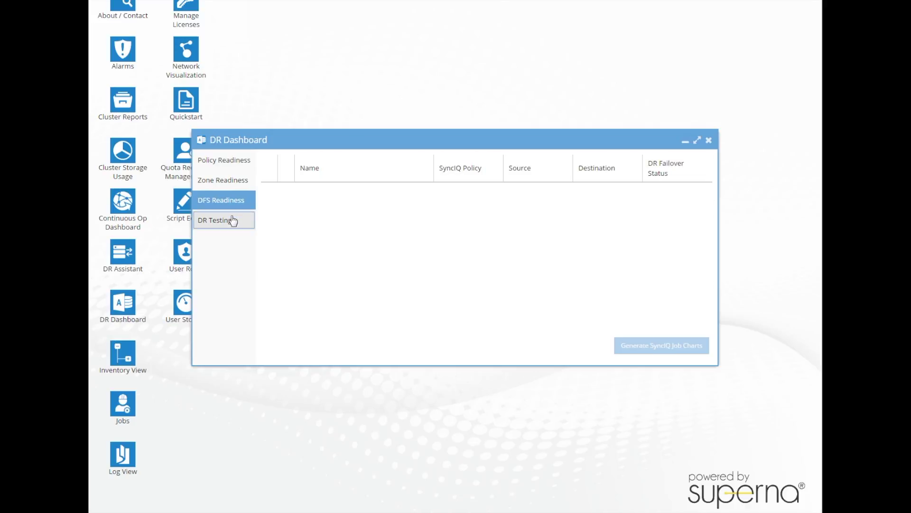
click(233, 221)
click(229, 159)
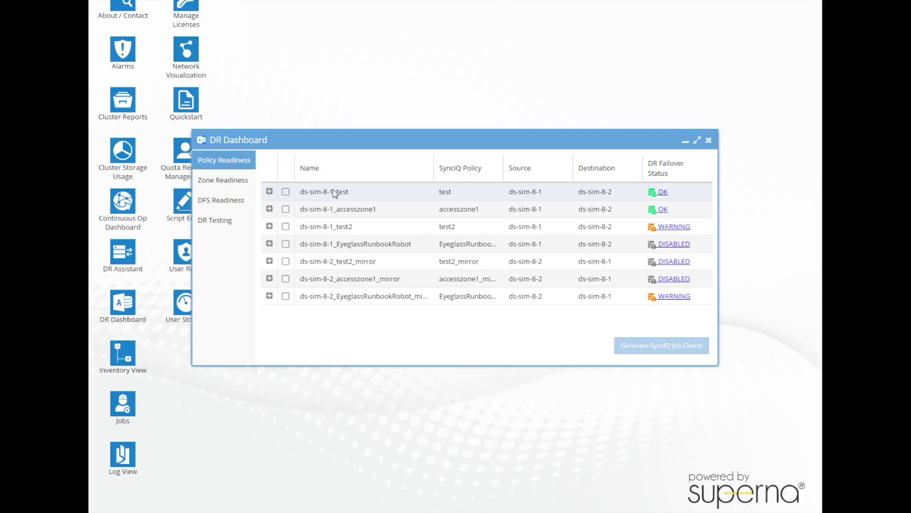
Inspect the test policy's OneFS SyncIQ and Eyeglass Configuration Replication readiness checks.
click(662, 192)
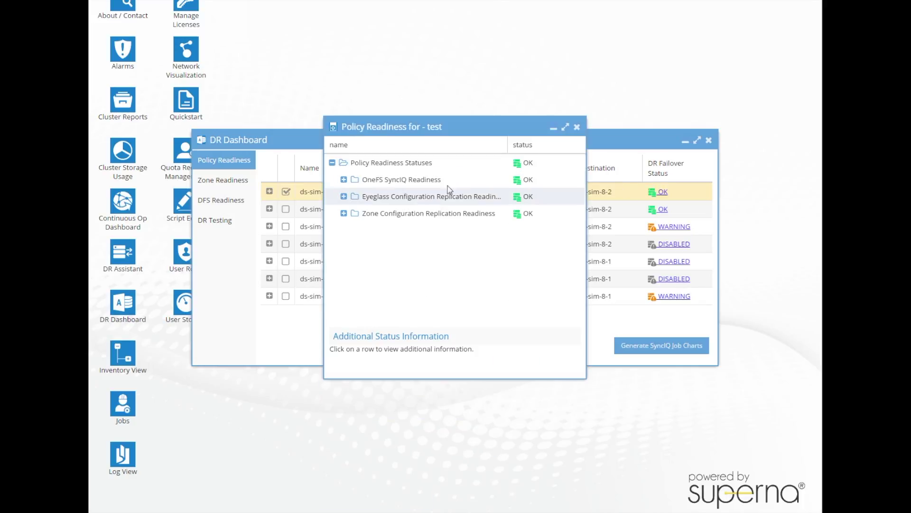
click(343, 180)
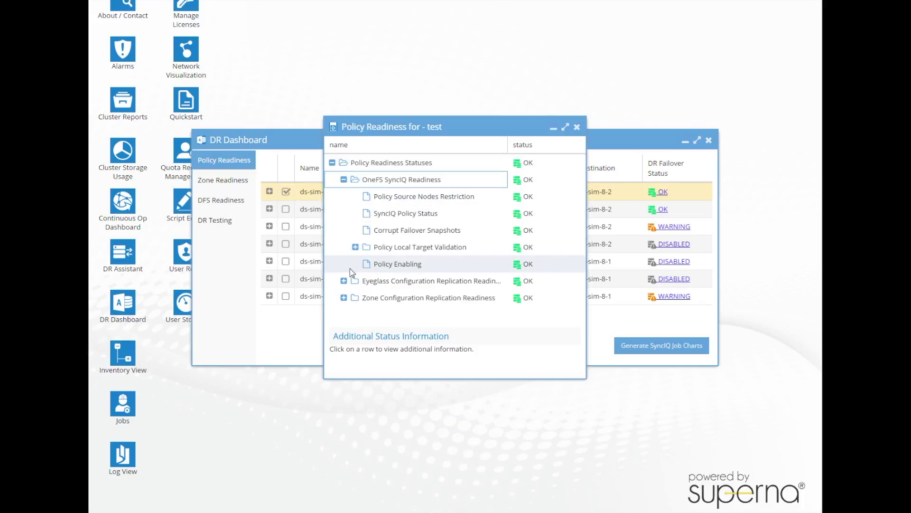
click(343, 280)
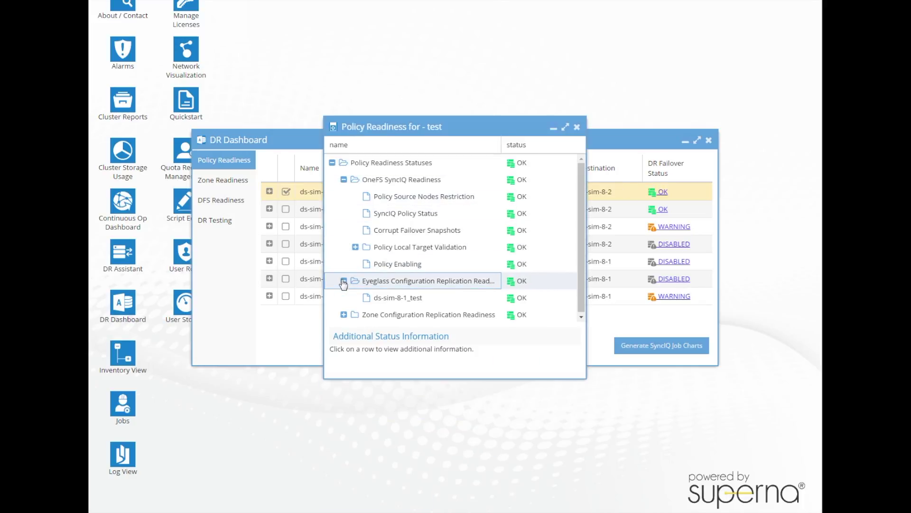
click(577, 127)
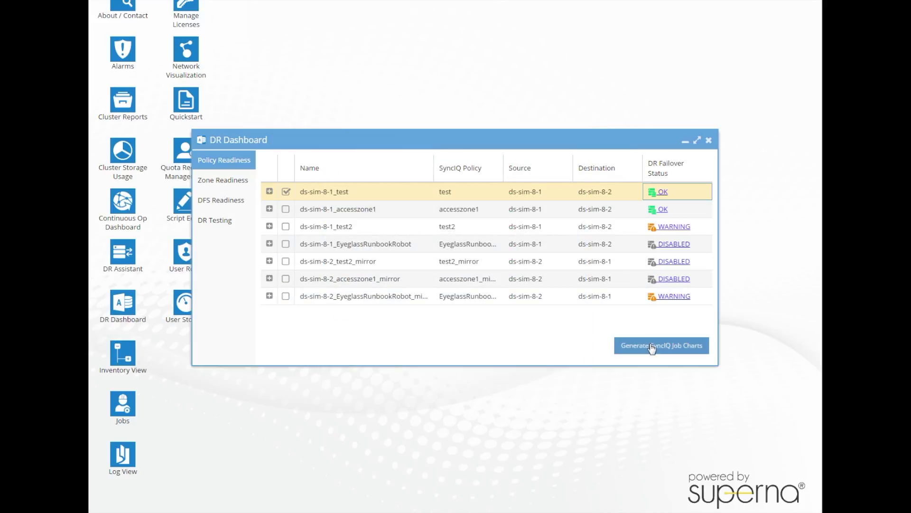
click(652, 348)
Chart the test policy's SyncIQ RPO from 10/19/2016 with an RPO target of 3.
click(422, 233)
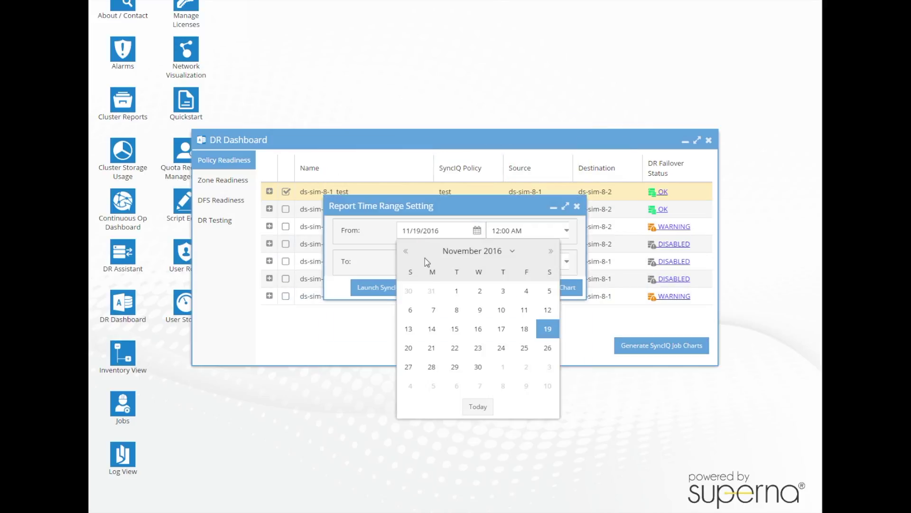
click(407, 251)
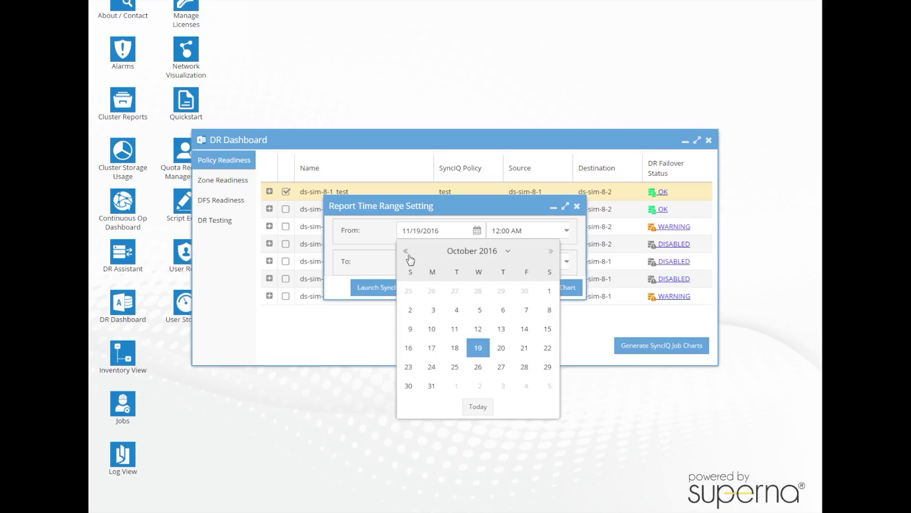
click(478, 348)
click(428, 292)
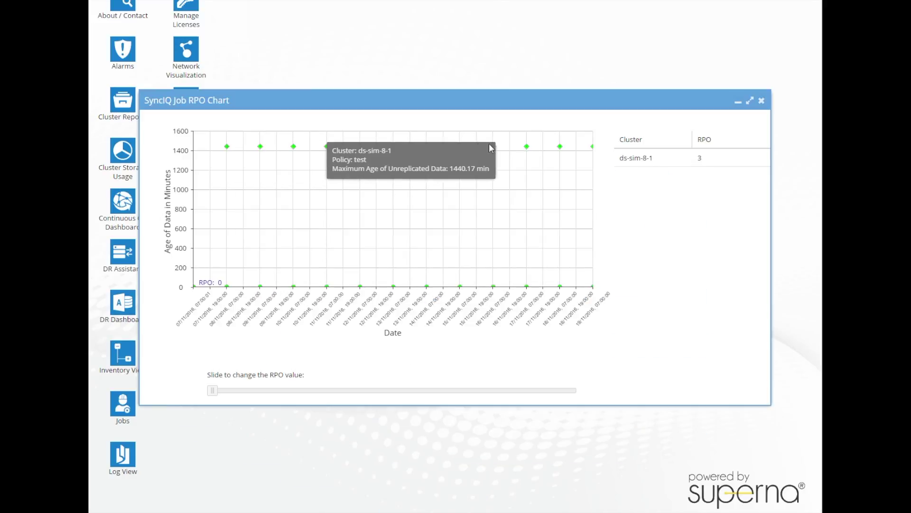
click(642, 157)
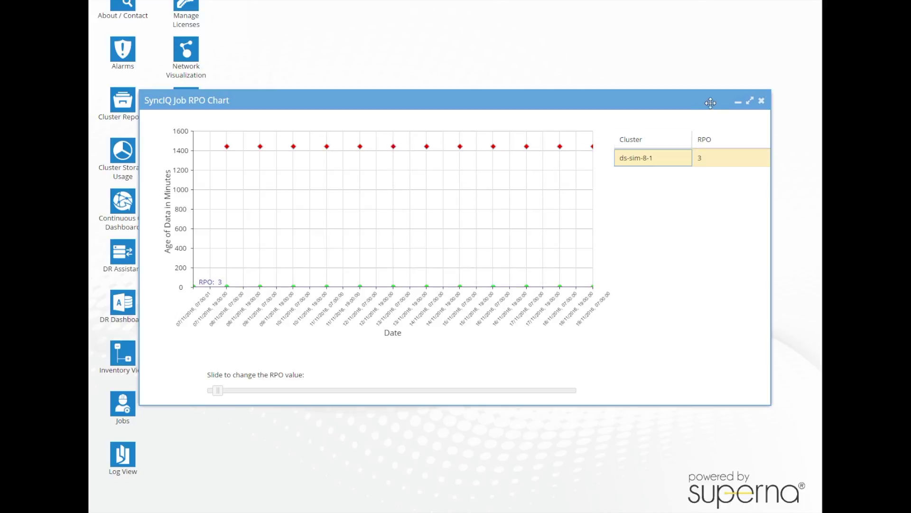
click(762, 101)
Review AccessZone1's SPN, Smartconnect mapping and Zone Configuration Replication readiness checks.
click(232, 180)
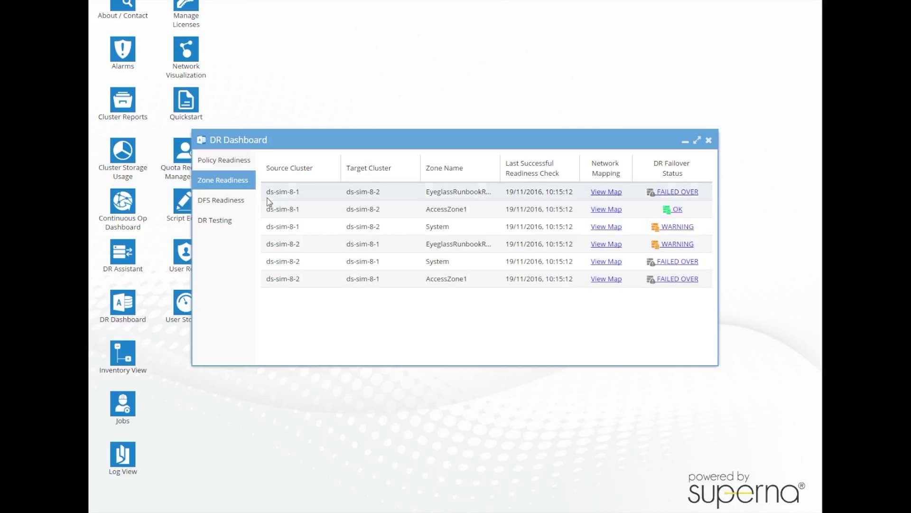
click(674, 210)
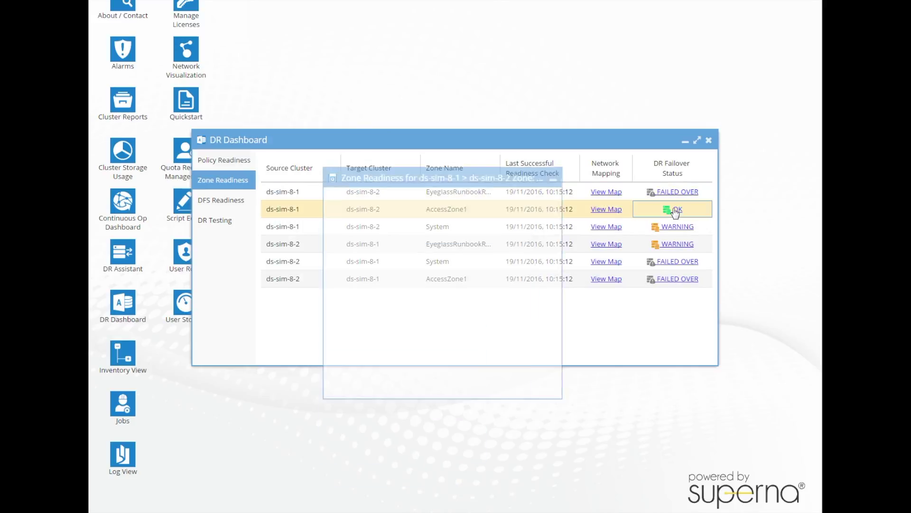
click(383, 213)
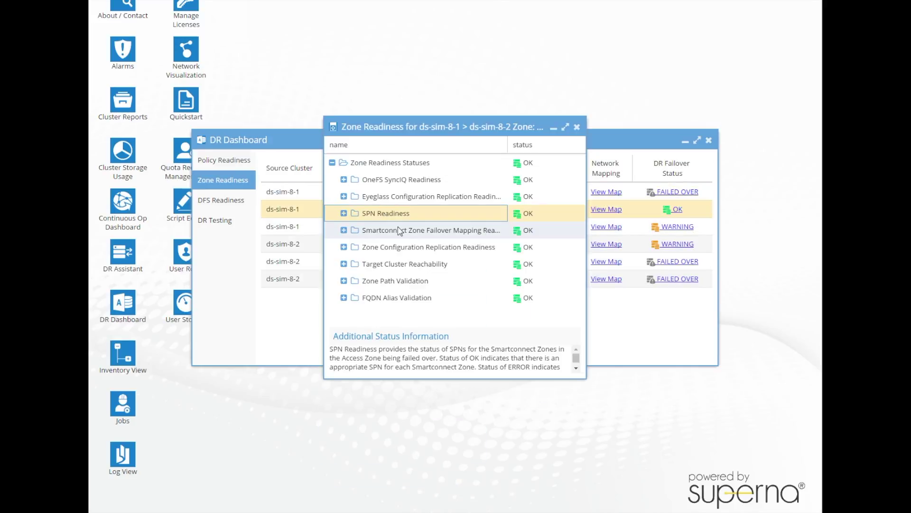
click(399, 230)
click(403, 245)
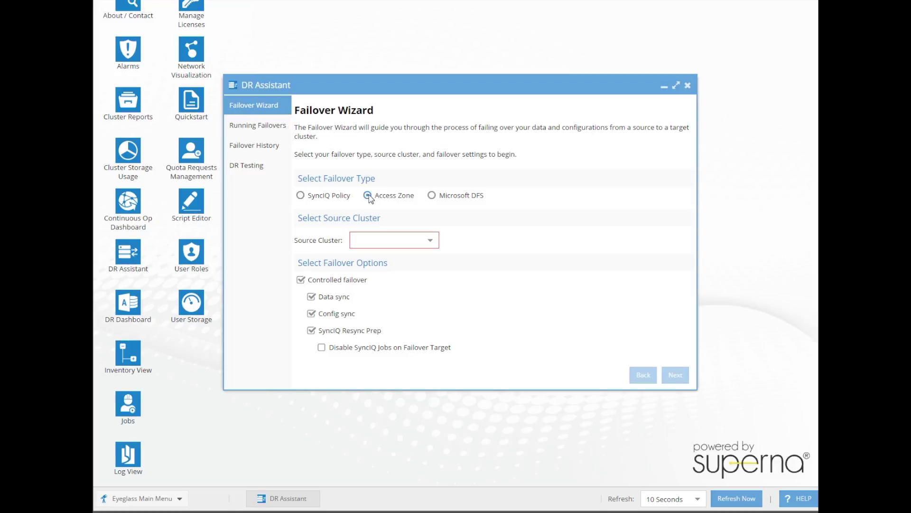
Start the Access Zone failover with ds-sim-8-1 as the source cluster.
click(428, 241)
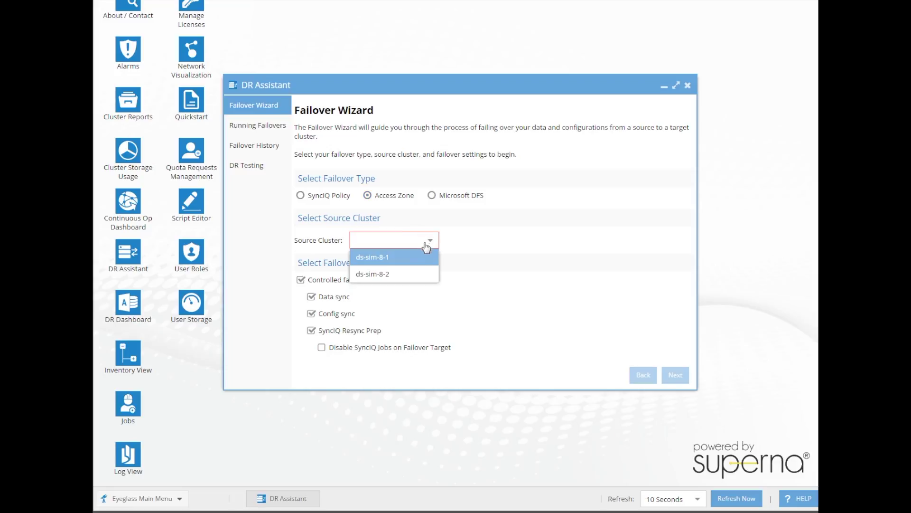
click(413, 257)
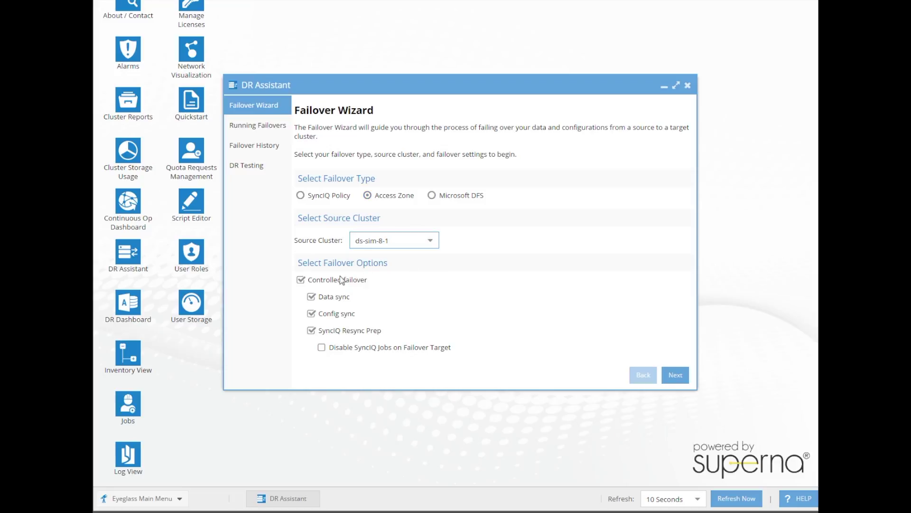
click(671, 380)
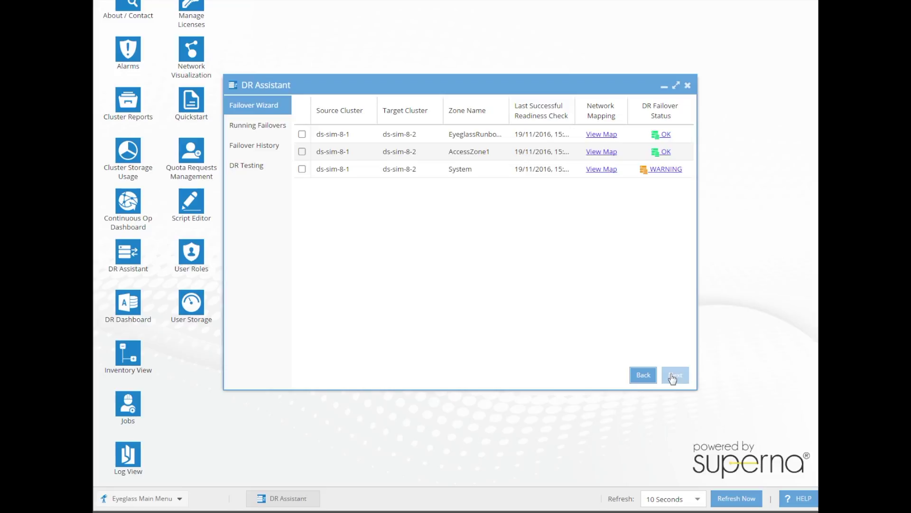
Select AccessZone1, acknowledge the release notes, confirm the failover summary, then return to the DR Dashboard.
click(302, 151)
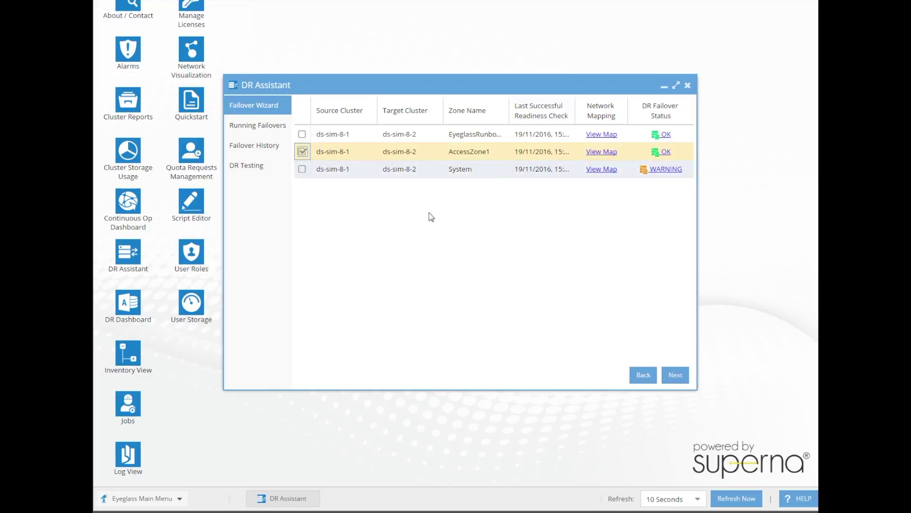
click(674, 375)
click(517, 277)
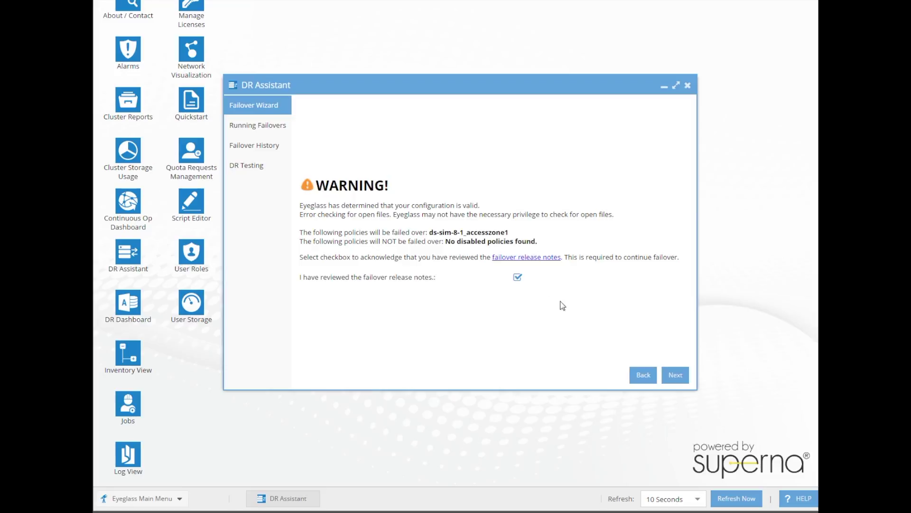
click(674, 375)
click(512, 334)
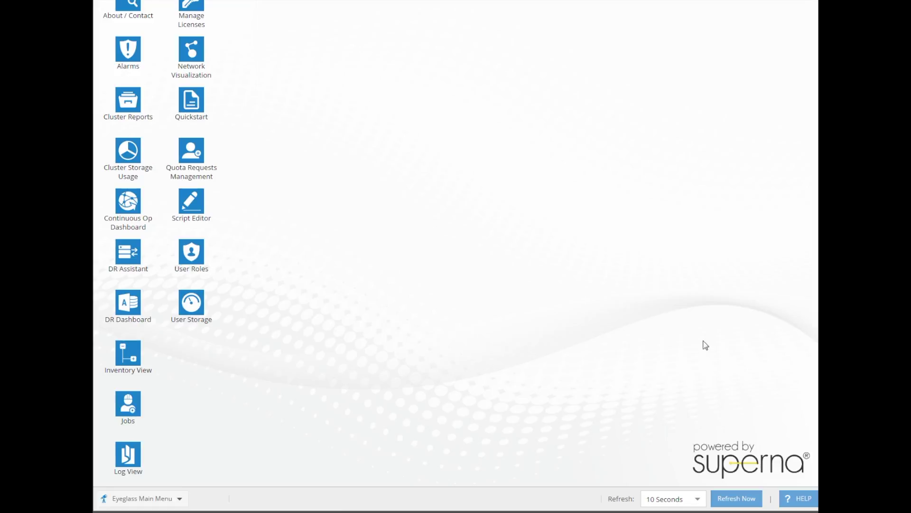
click(117, 310)
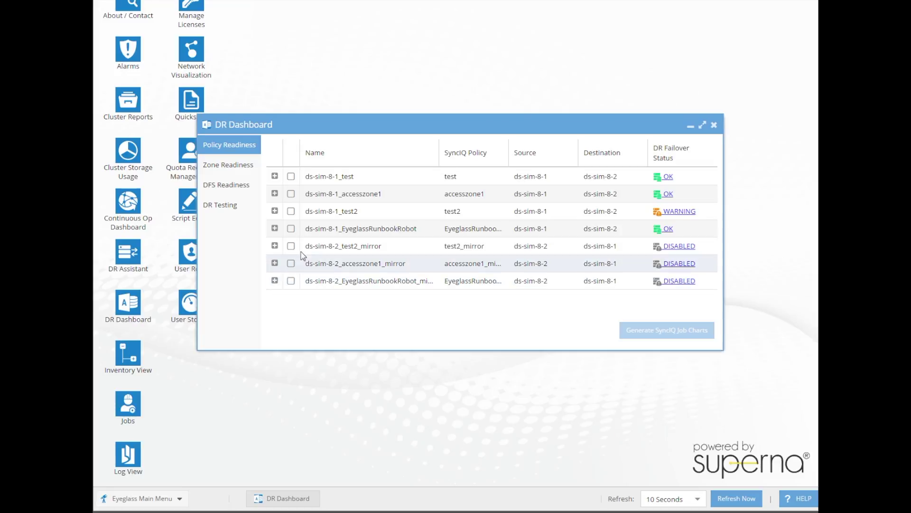
Launch the SyncIQ Job RPO chart for EyeglassRunbookRobot from 10/19/2016, then close the chart and dialog.
click(291, 228)
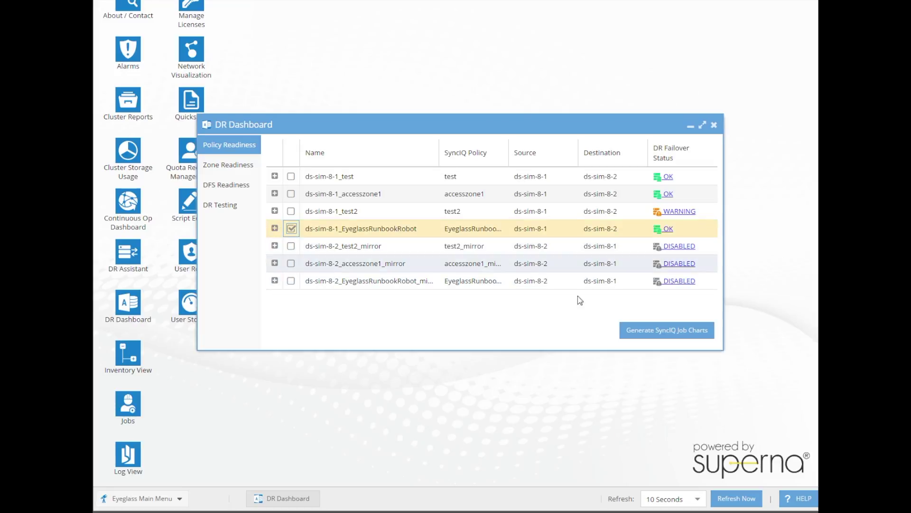
click(649, 338)
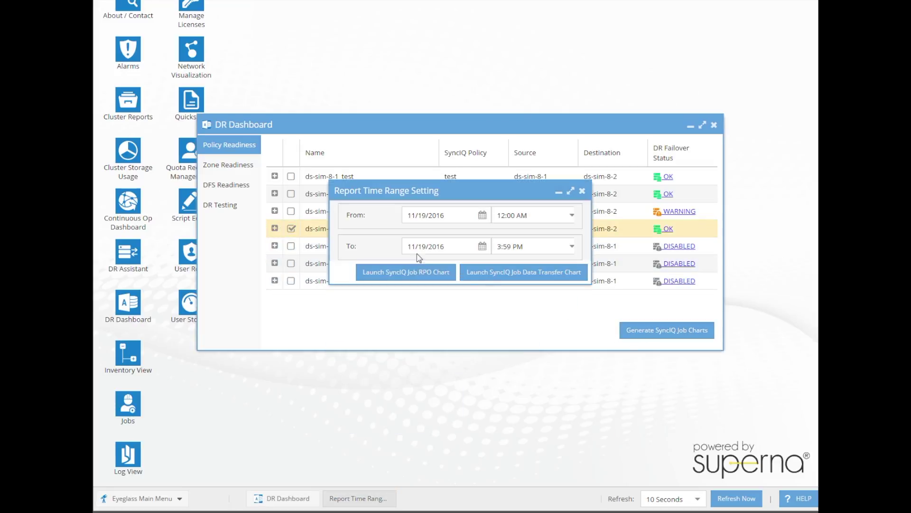
click(422, 219)
click(411, 236)
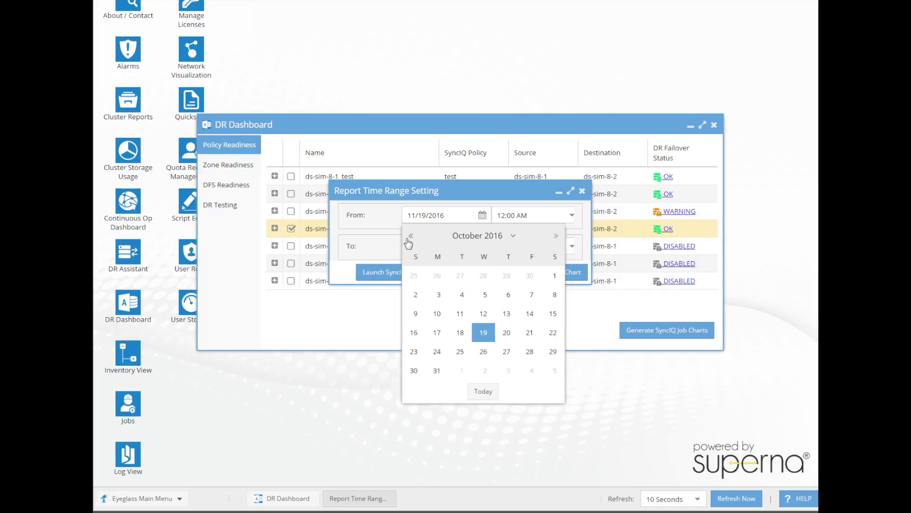
click(485, 334)
click(407, 272)
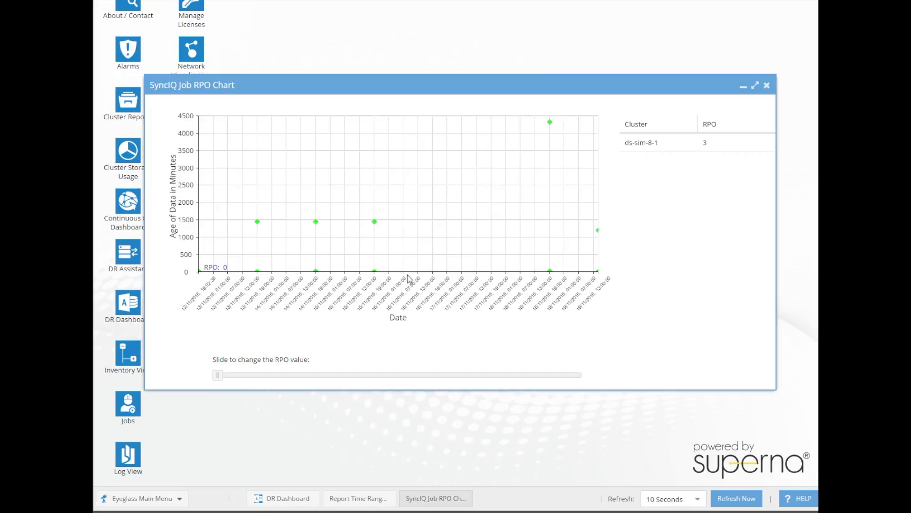
click(766, 86)
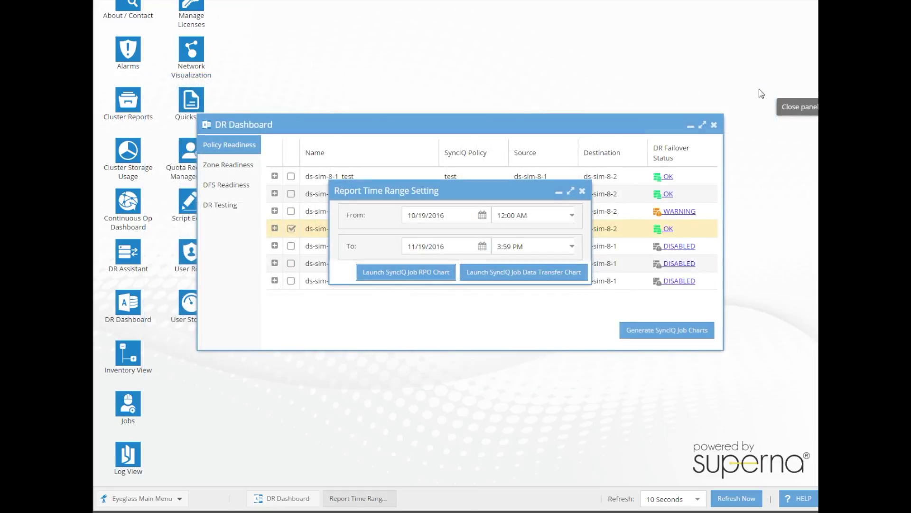
click(582, 192)
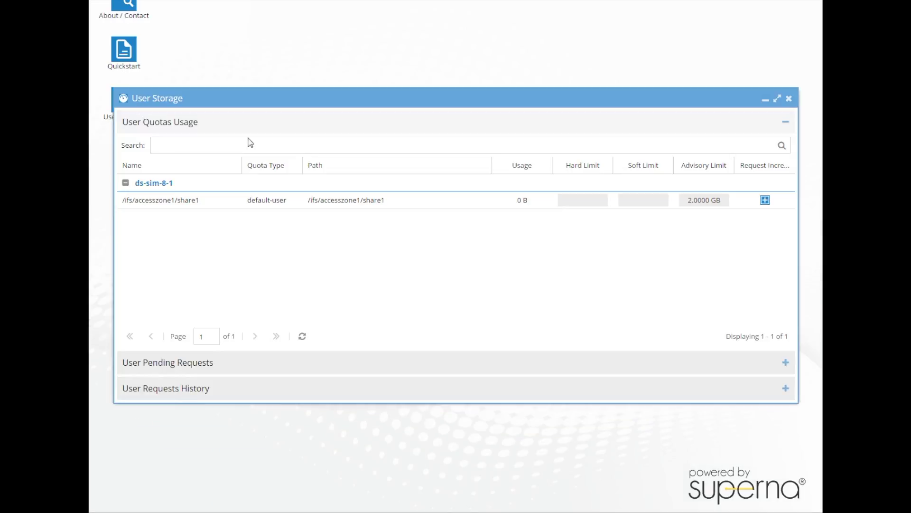
Open a quota increase request for share1 and set the advisory limit to 3 GB.
click(767, 201)
click(549, 186)
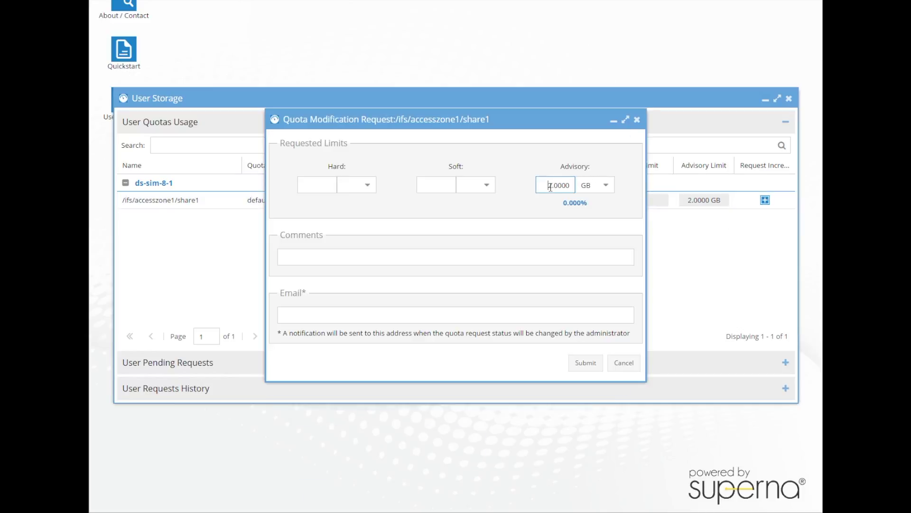
text(3)
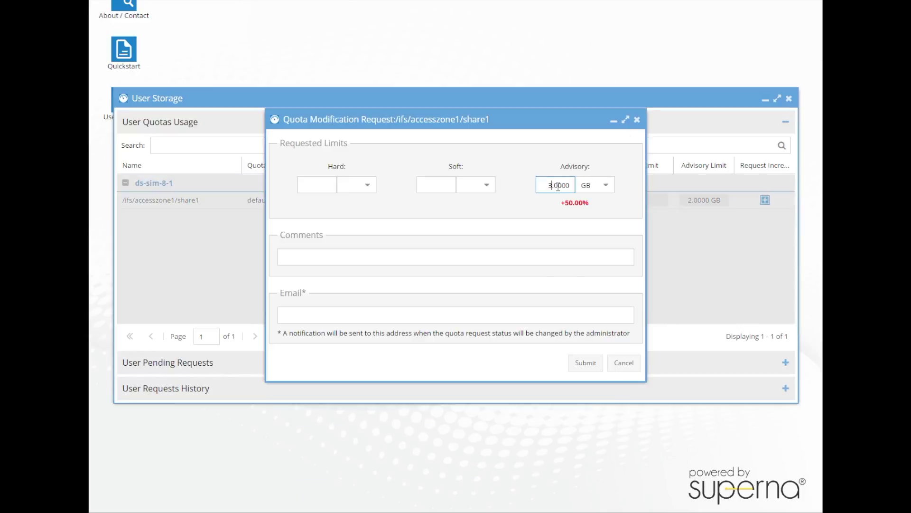
Add the comment 'Please increase' and a contact e-mail, submit the request, and log out.
click(474, 255)
text(Please increase quota)
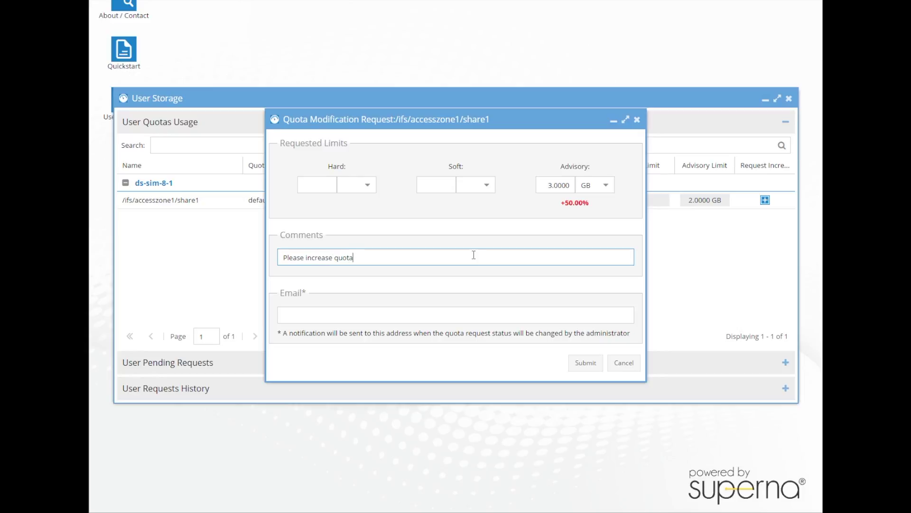
key(Tab)
text(demo@ad1.test)
click(582, 365)
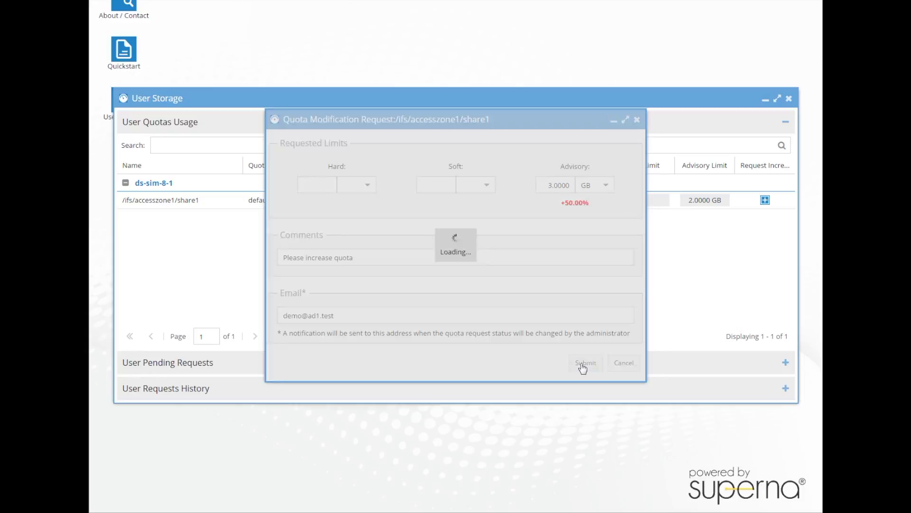
click(211, 486)
click(239, 306)
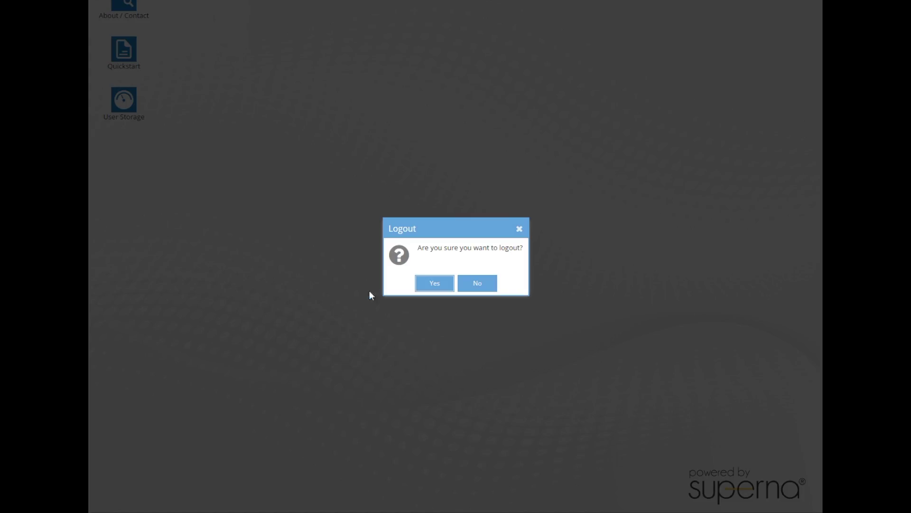
Sign back in as admin and approve the pending 3 GB share1 quota request.
click(433, 282)
text(admin)
key(Tab)
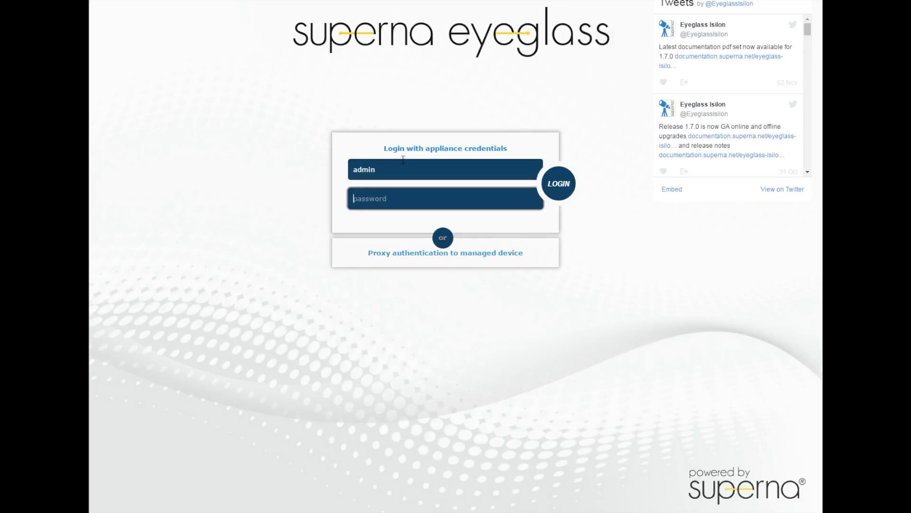
text(******)
key(Return)
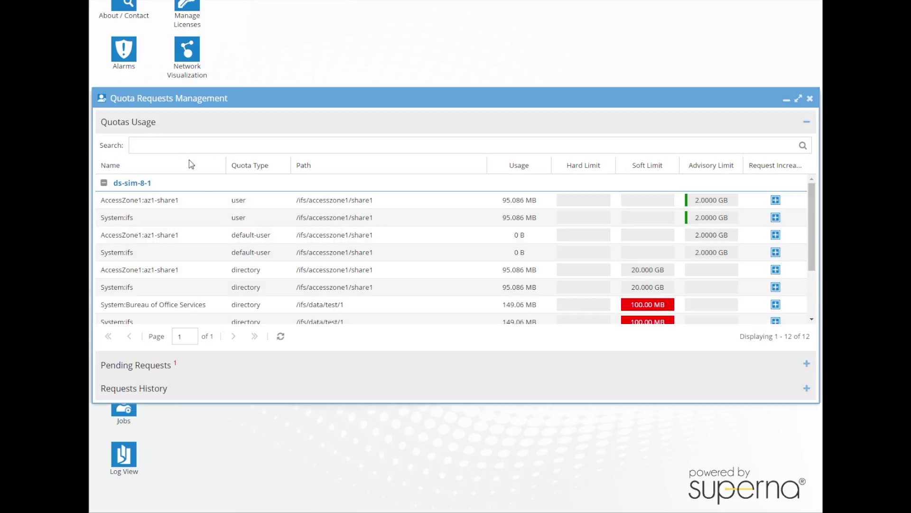
click(183, 365)
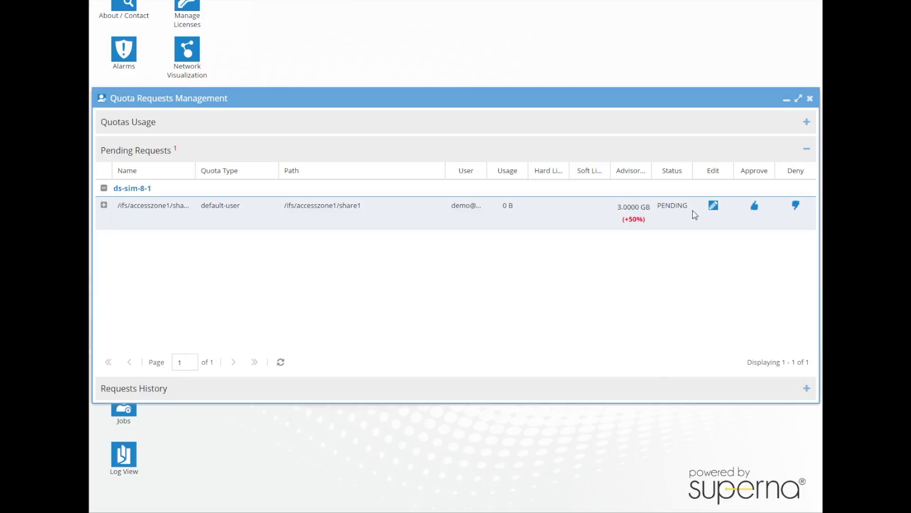
click(756, 207)
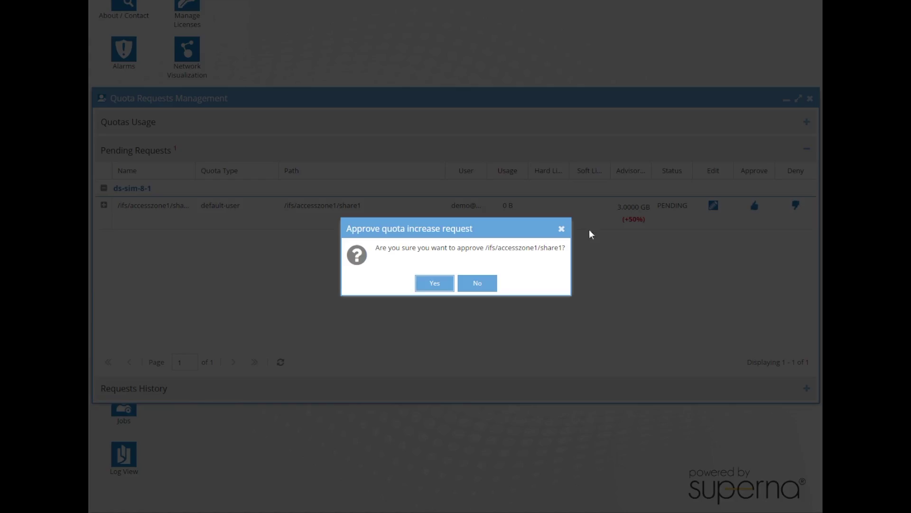